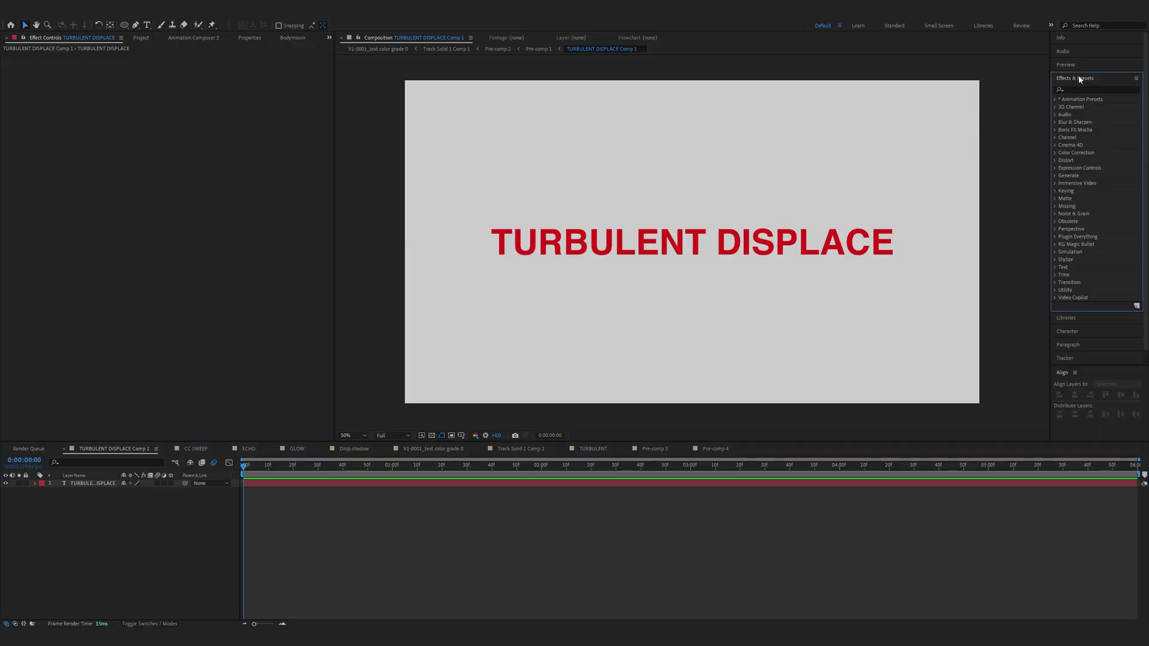
# Apply Turbulent Displace to the text with Amount 10 and Size 20
pyautogui.click(1079, 90)
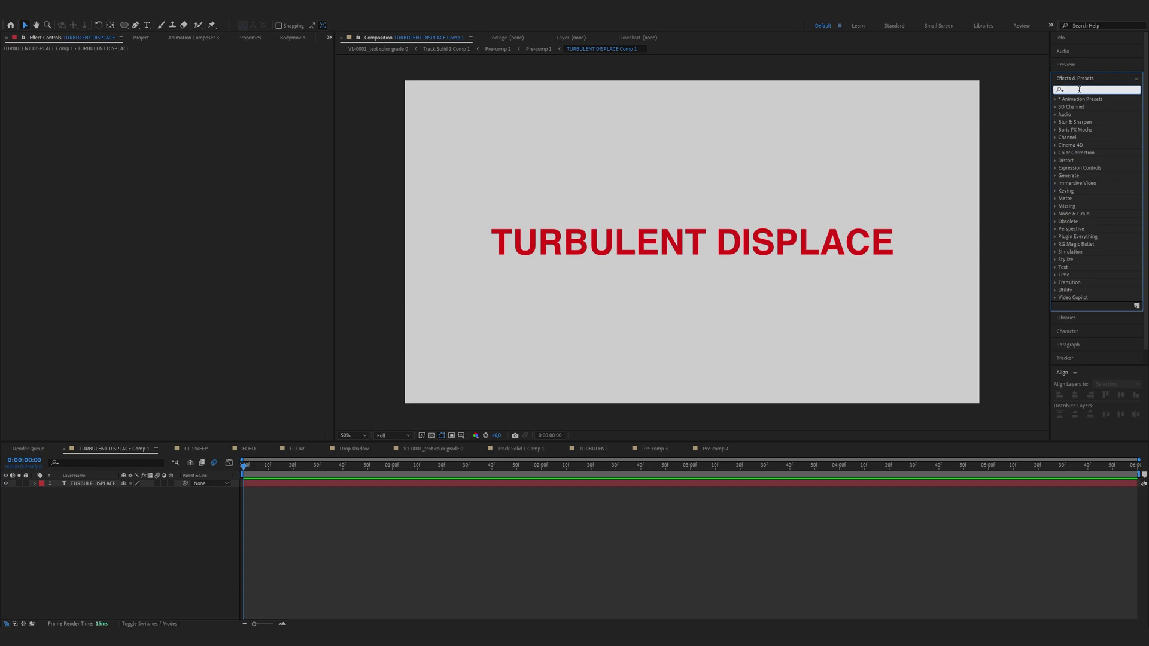
pyautogui.write('turbul')
pyautogui.moveTo(1095, 107); pyautogui.dragTo(744, 242)
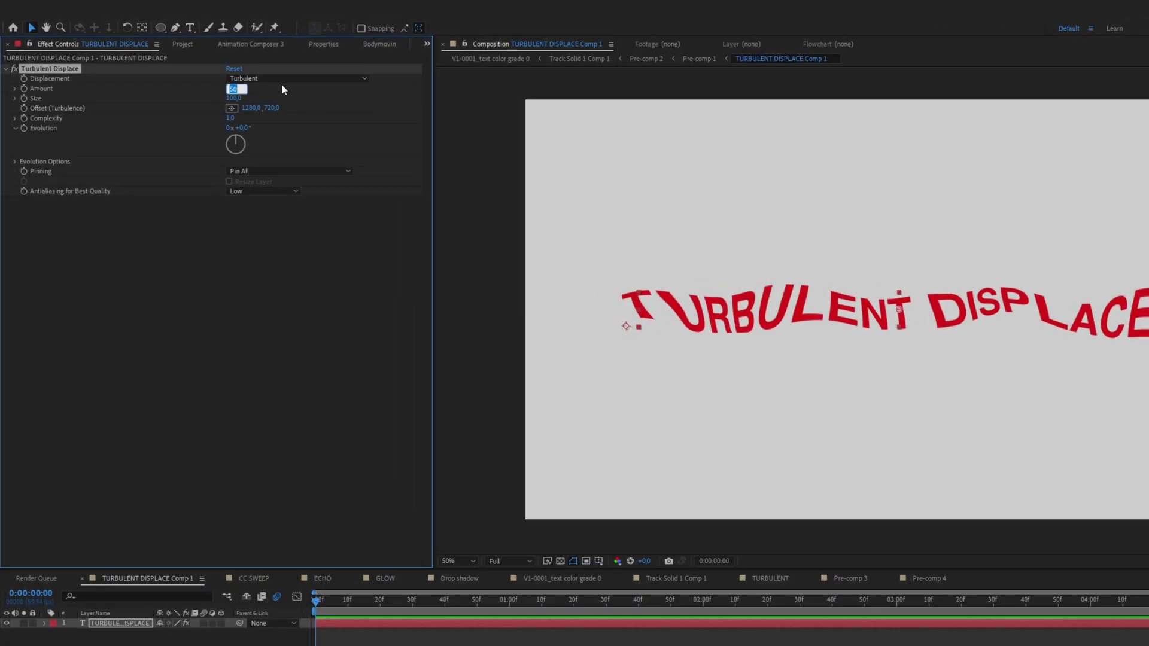
pyautogui.write('10')
pyautogui.press('Return')
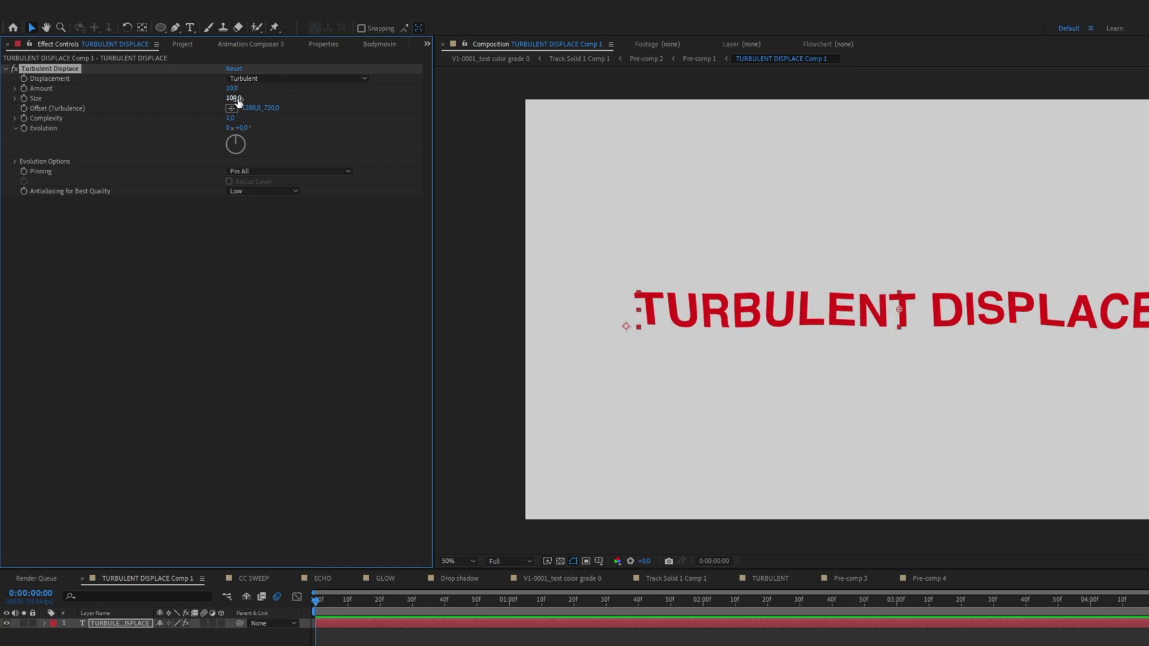
pyautogui.write('20')
# Drive the Random Seed with the expression time*10
pyautogui.click(16, 162)
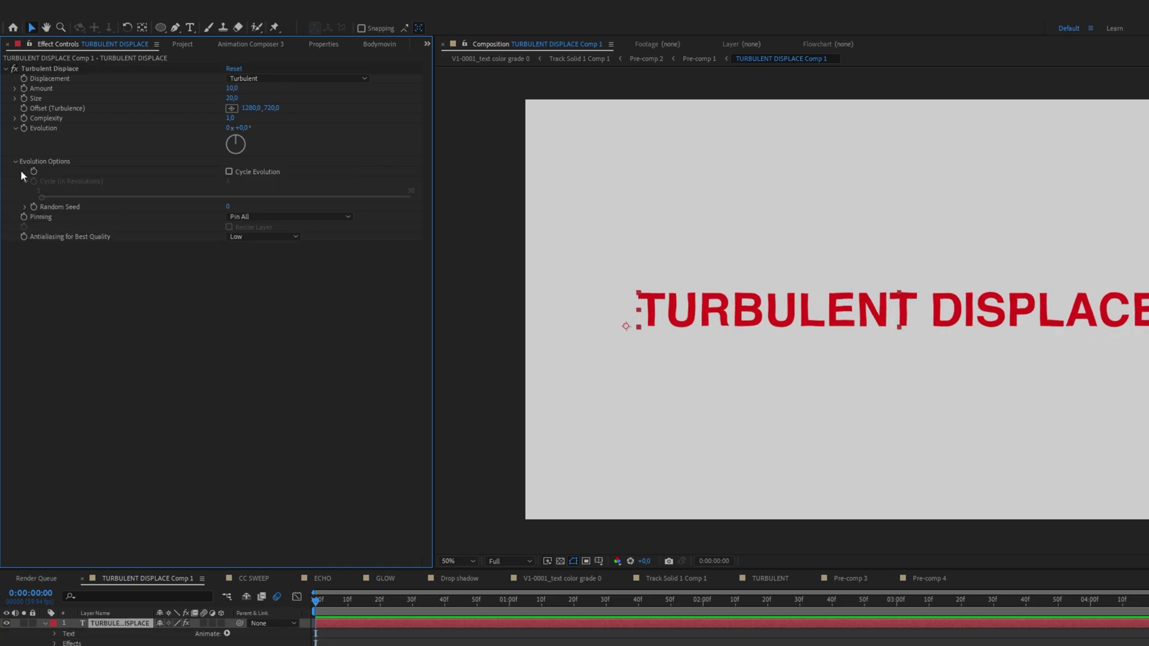
pyautogui.keyDown('alt'); pyautogui.click(34, 207); pyautogui.keyUp('alt')
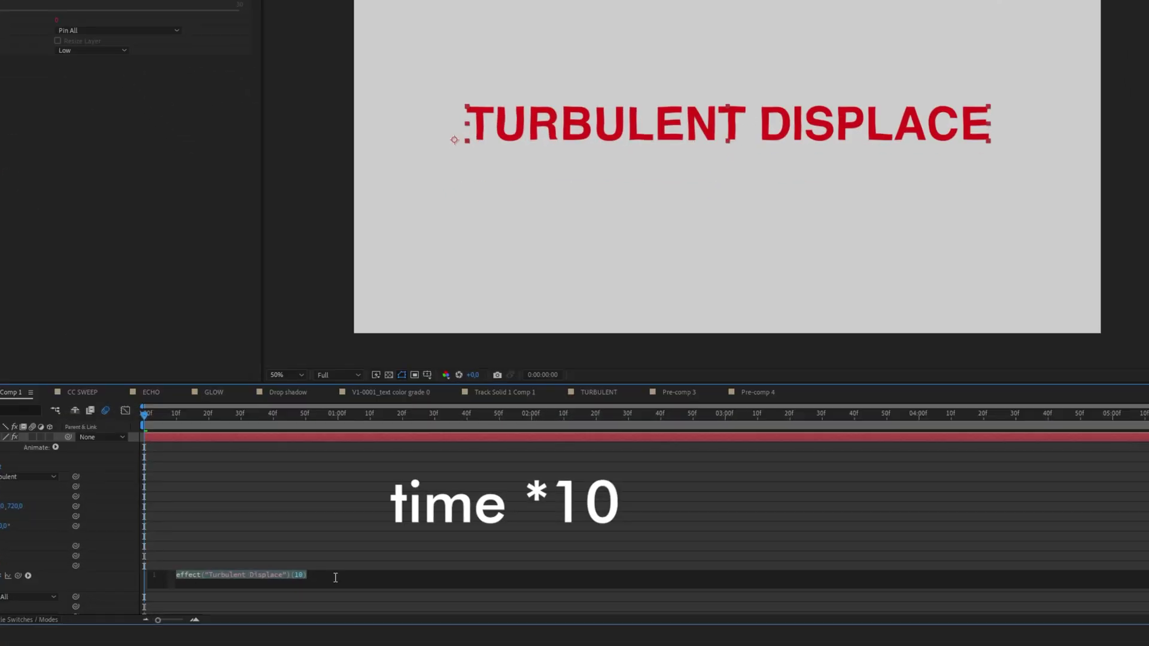
pyautogui.write('time ')
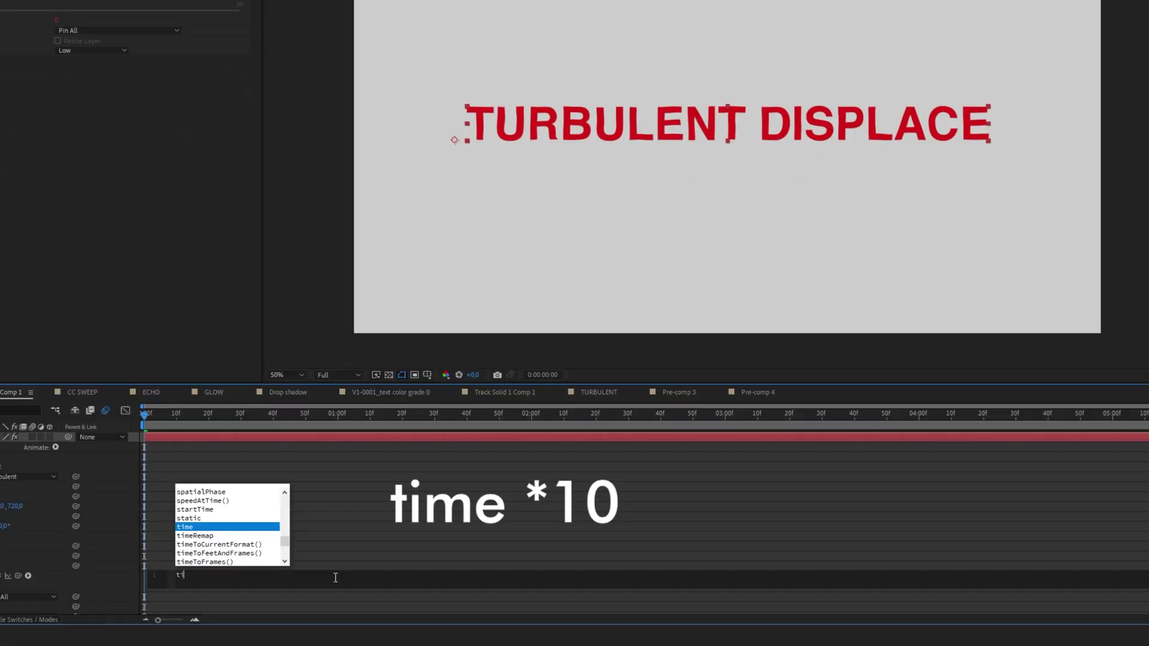
pyautogui.write('*10')
pyautogui.press('KP_Enter')
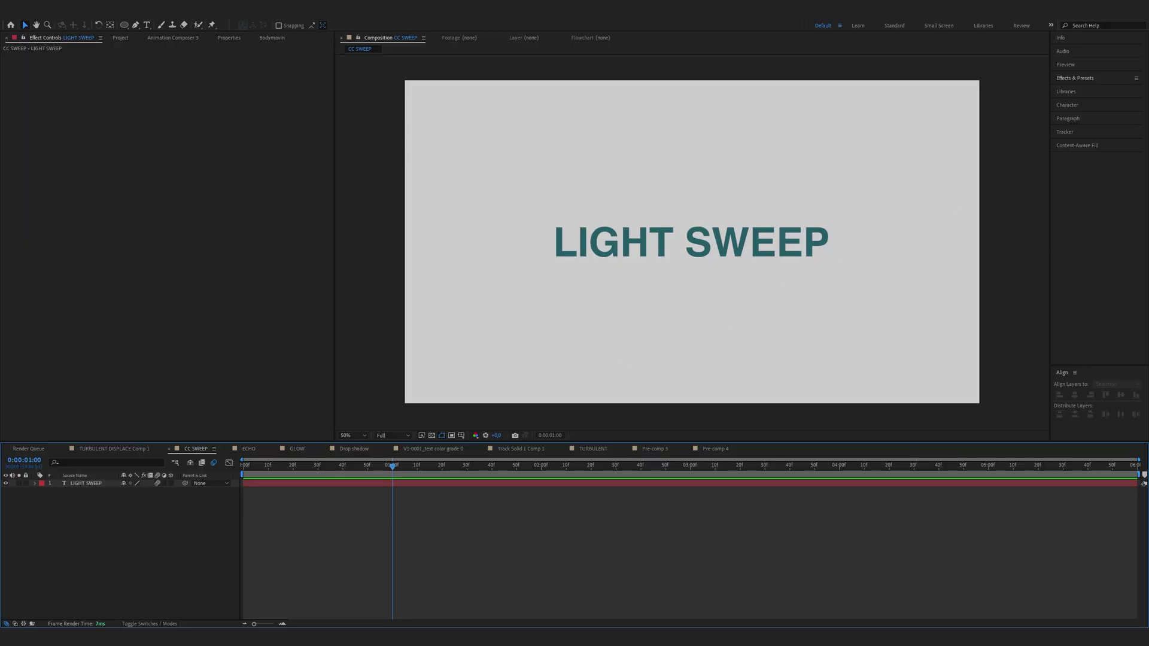
# Apply CC Light Sweep to the LIGHT SWEEP text with a 32° direction
pyautogui.click(1075, 78)
pyautogui.click(1081, 90)
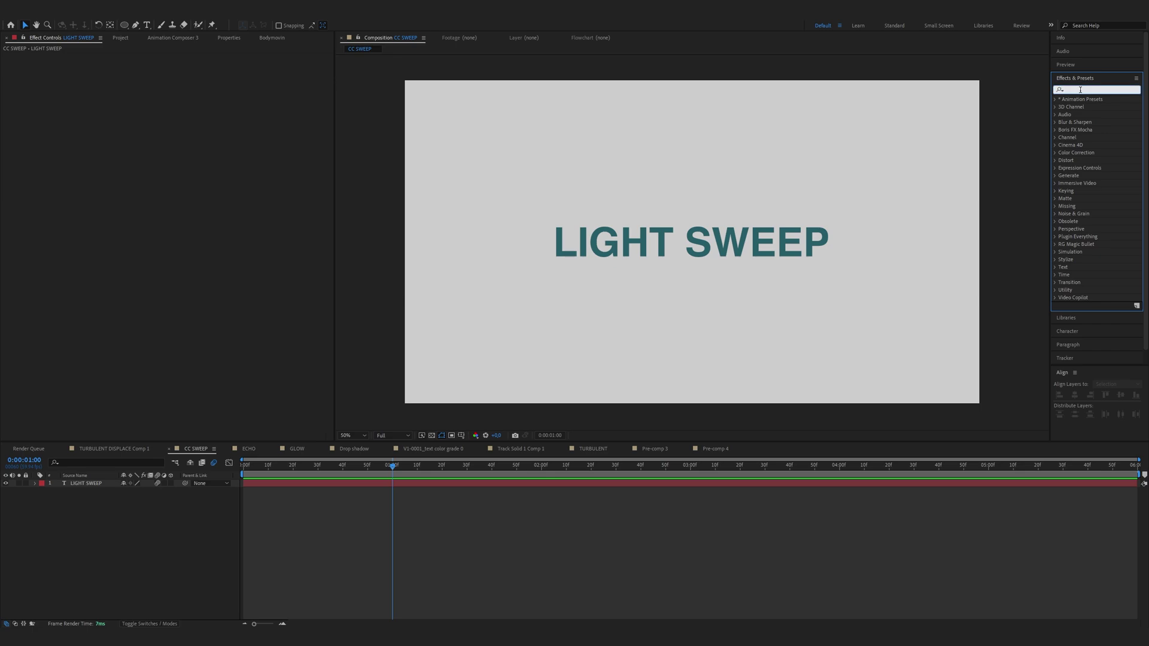
pyautogui.write('c lig')
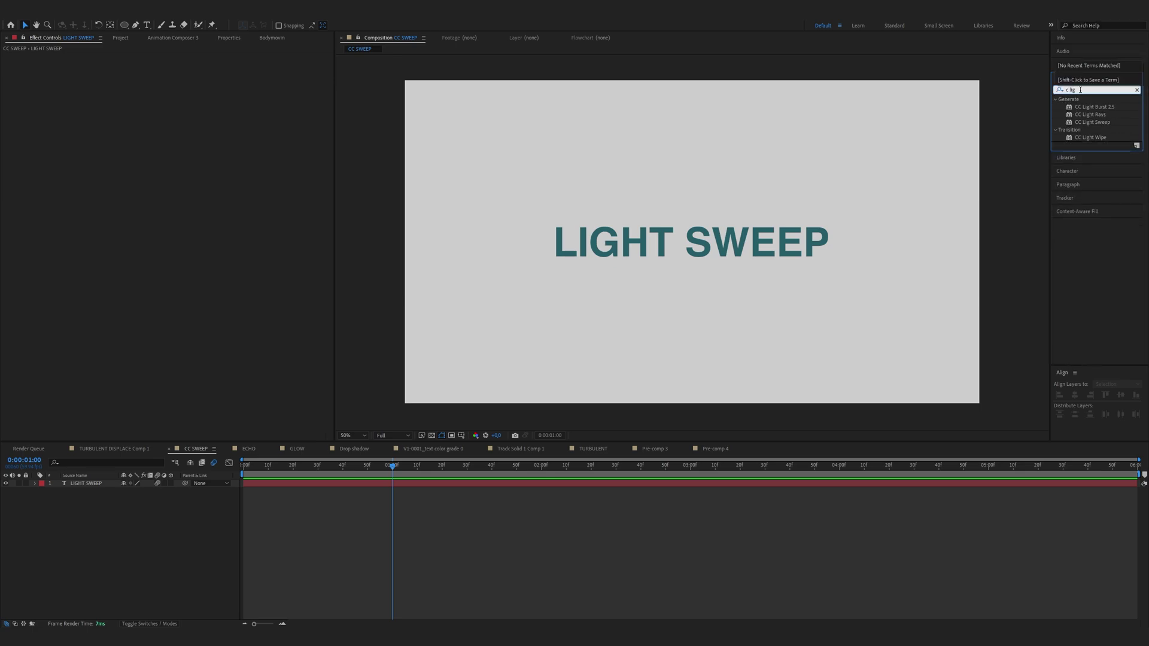
pyautogui.moveTo(1095, 122); pyautogui.dragTo(694, 255)
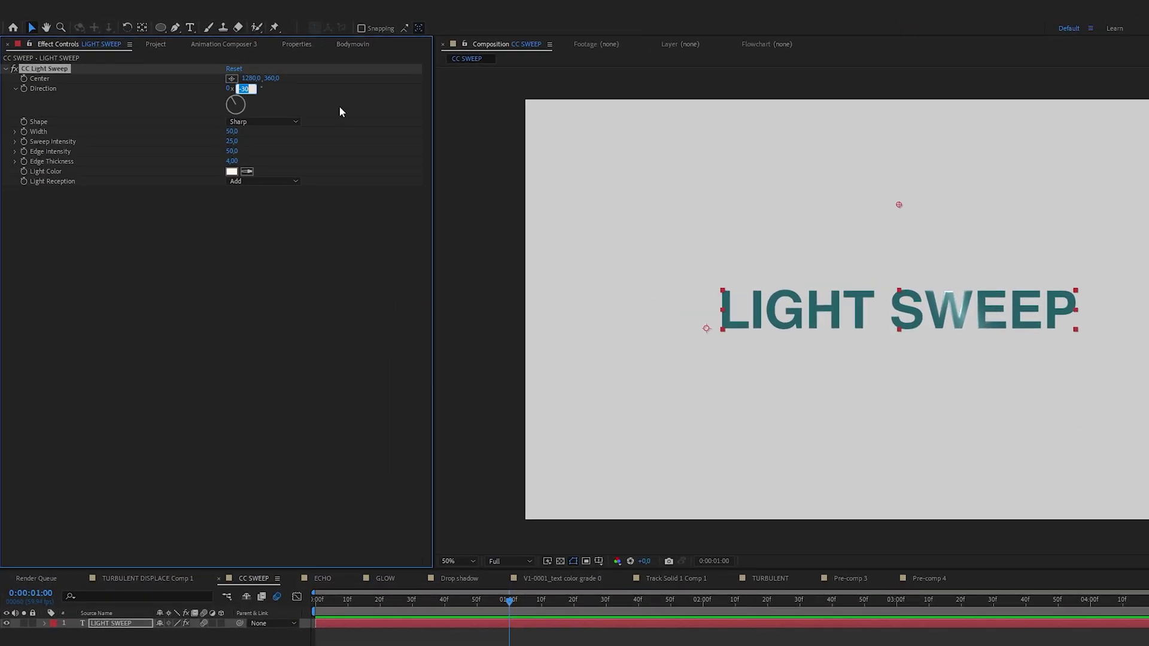
pyautogui.write('32')
pyautogui.press('Return')
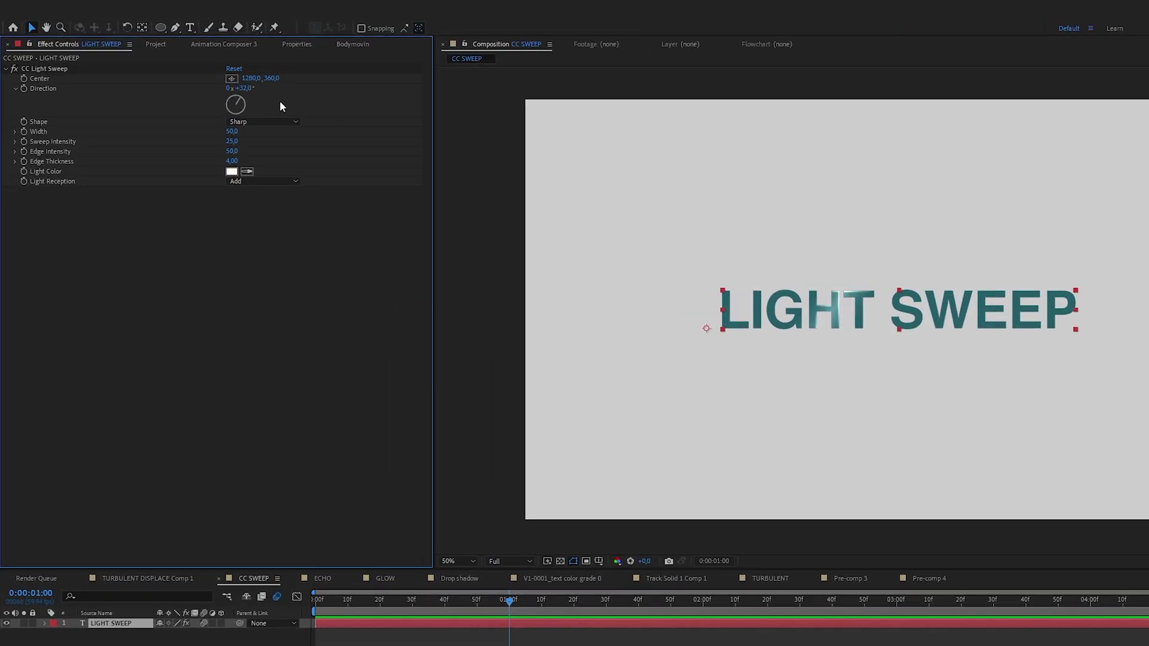
# Set Smooth shape, Sweep Intensity 60, Edge Intensity 100 and Edge Thickness 4.4
pyautogui.click(268, 121)
pyautogui.click(267, 144)
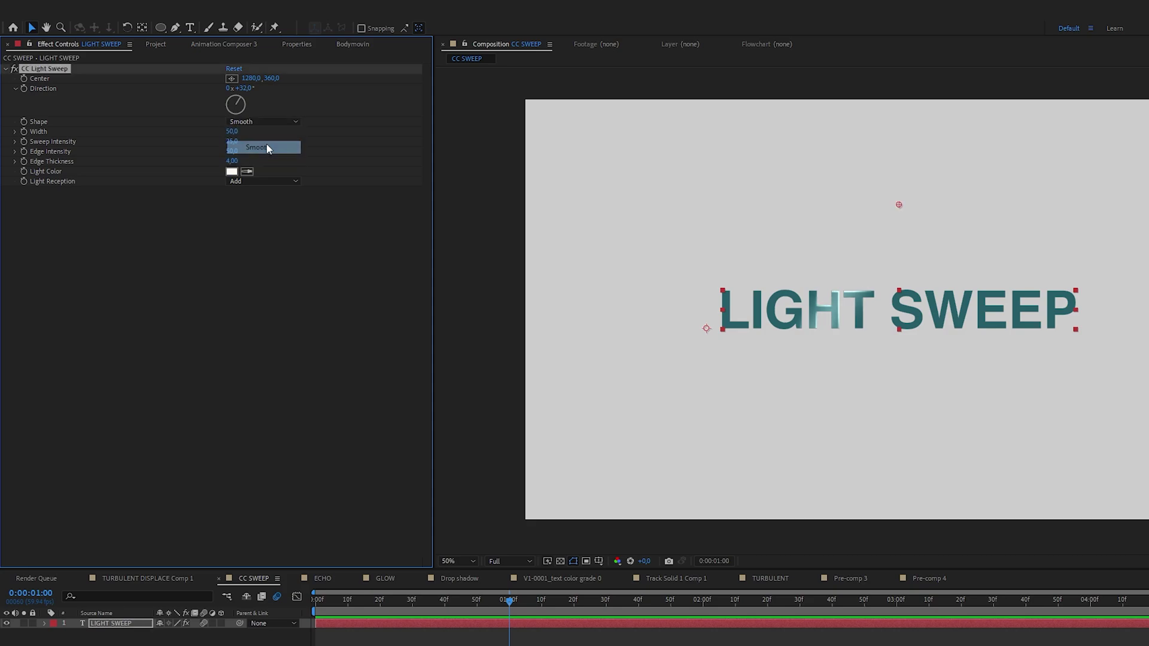
pyautogui.click(232, 141)
pyautogui.write('60')
pyautogui.press('Return')
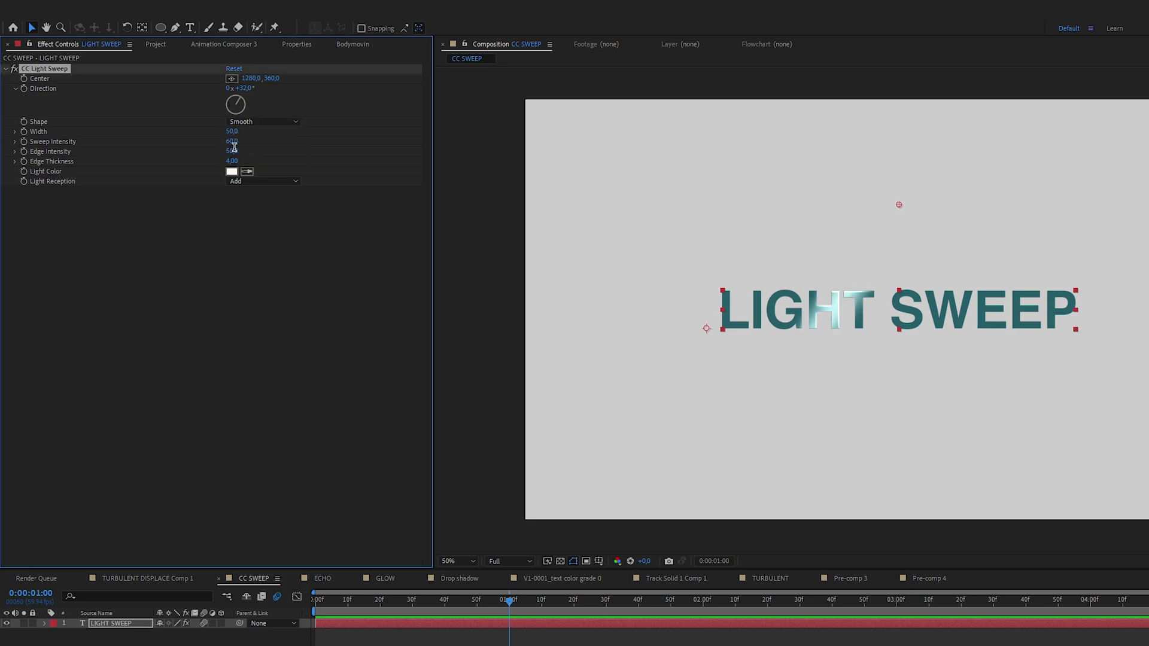
pyautogui.write('100')
pyautogui.press('Return')
pyautogui.write('4.4')
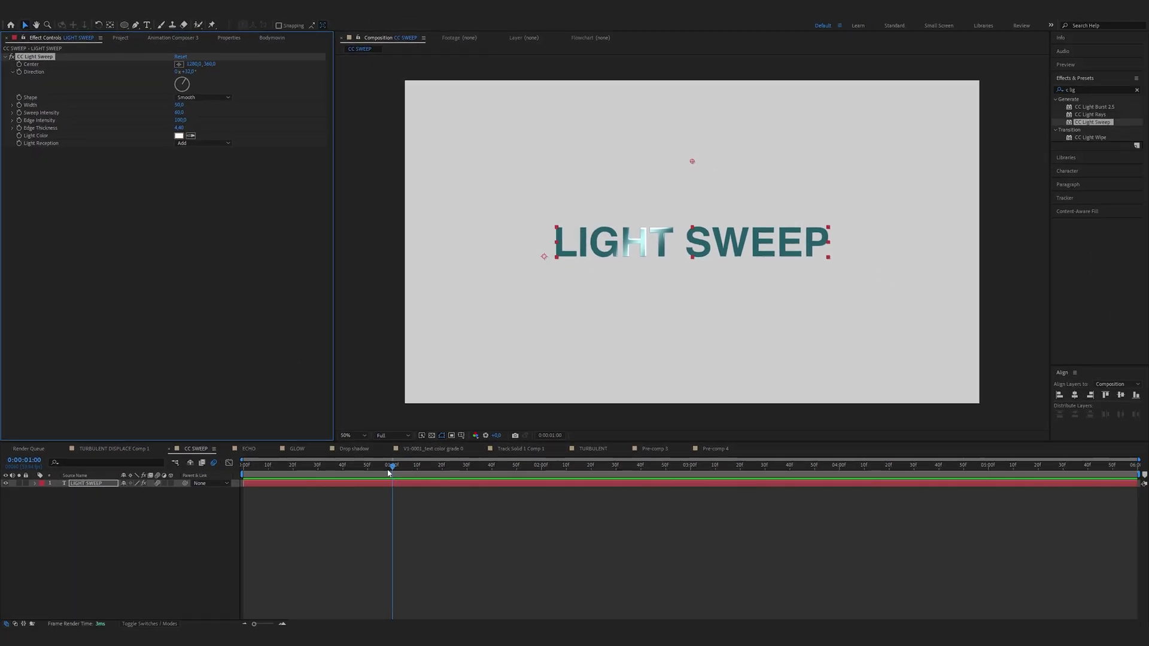
# Keyframe the sweep Center X from 552 at 0:00 to 2482 at 1:59, then select both keyframes
pyautogui.moveTo(387, 473); pyautogui.dragTo(246, 472)
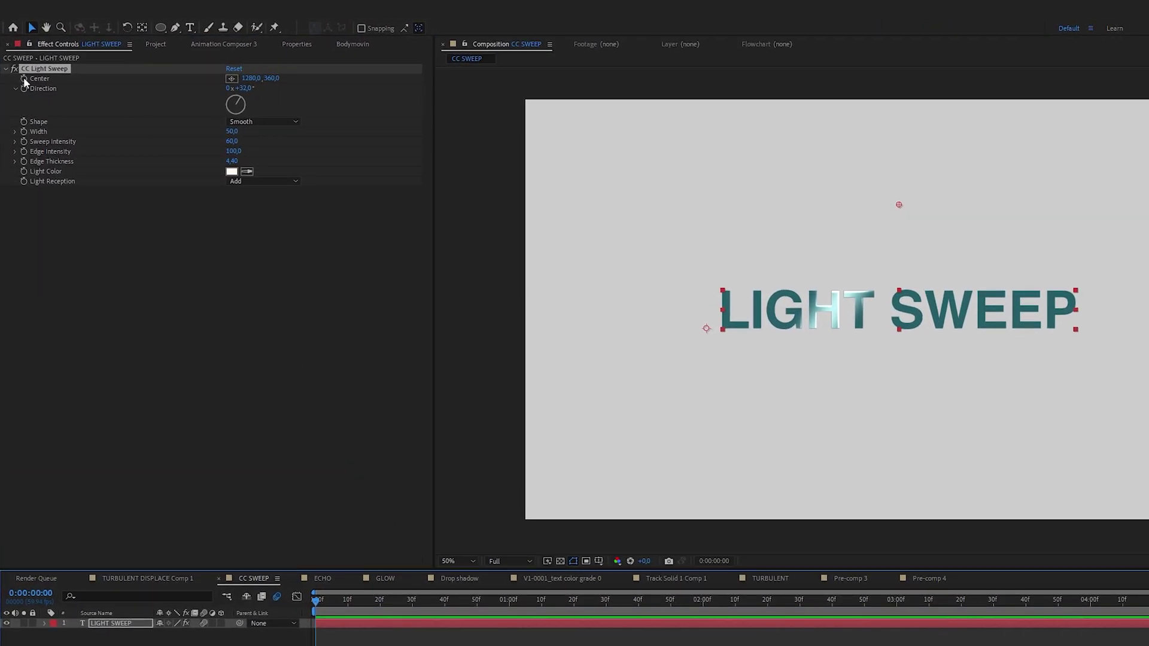
pyautogui.click(24, 78)
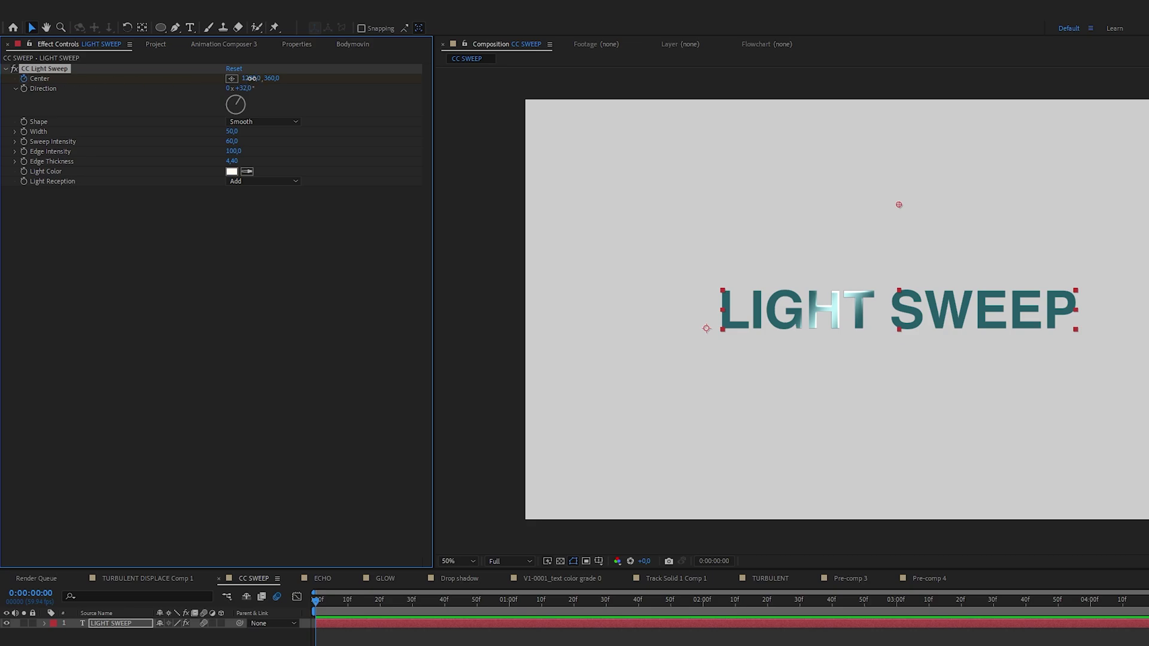
pyautogui.moveTo(252, 78)
pyautogui.mouseDown()
pyautogui.moveTo(155, 84)
pyautogui.moveTo(245, 78)
pyautogui.moveTo(230, 78)
pyautogui.mouseUp()
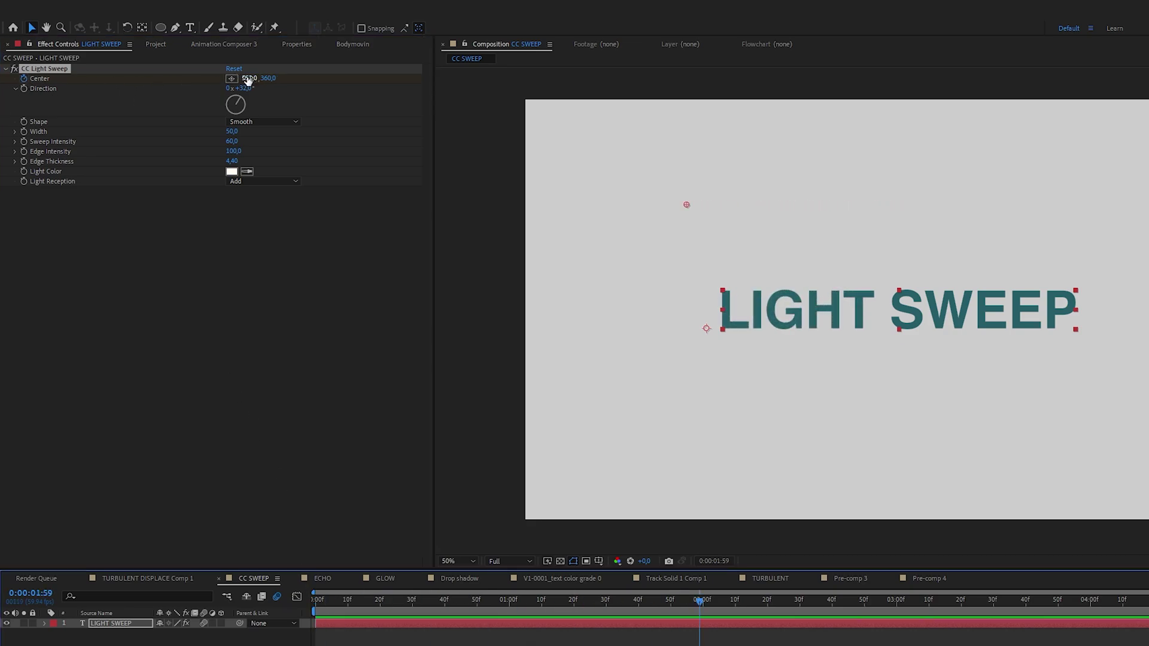
pyautogui.moveTo(248, 80); pyautogui.dragTo(362, 80)
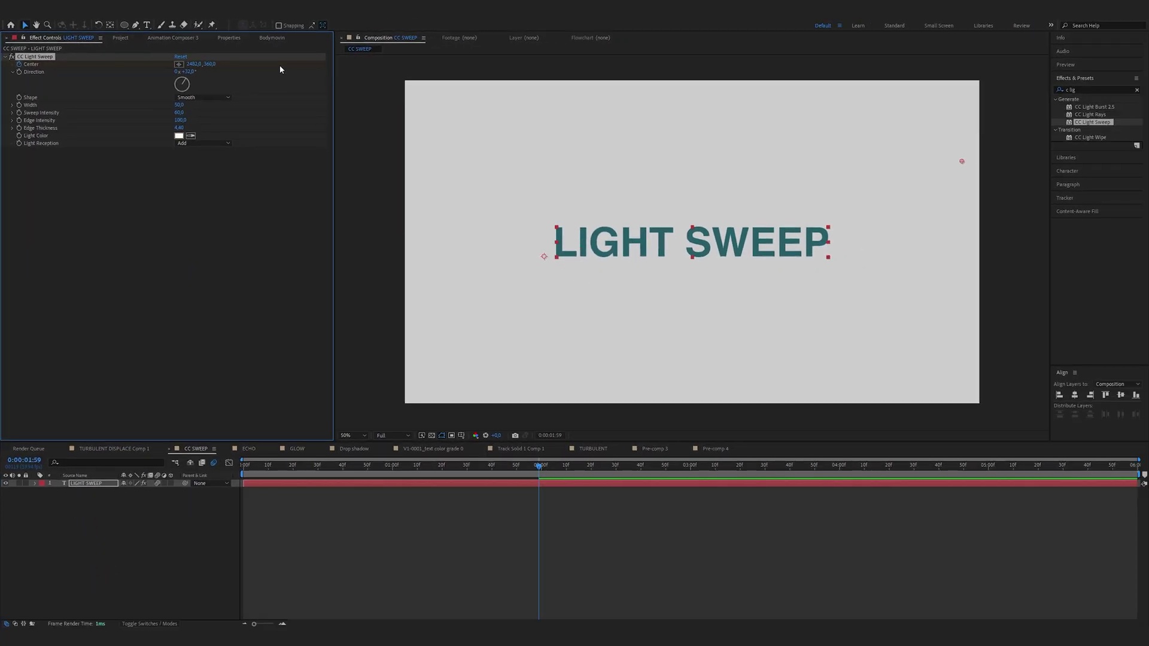
pyautogui.click(34, 484)
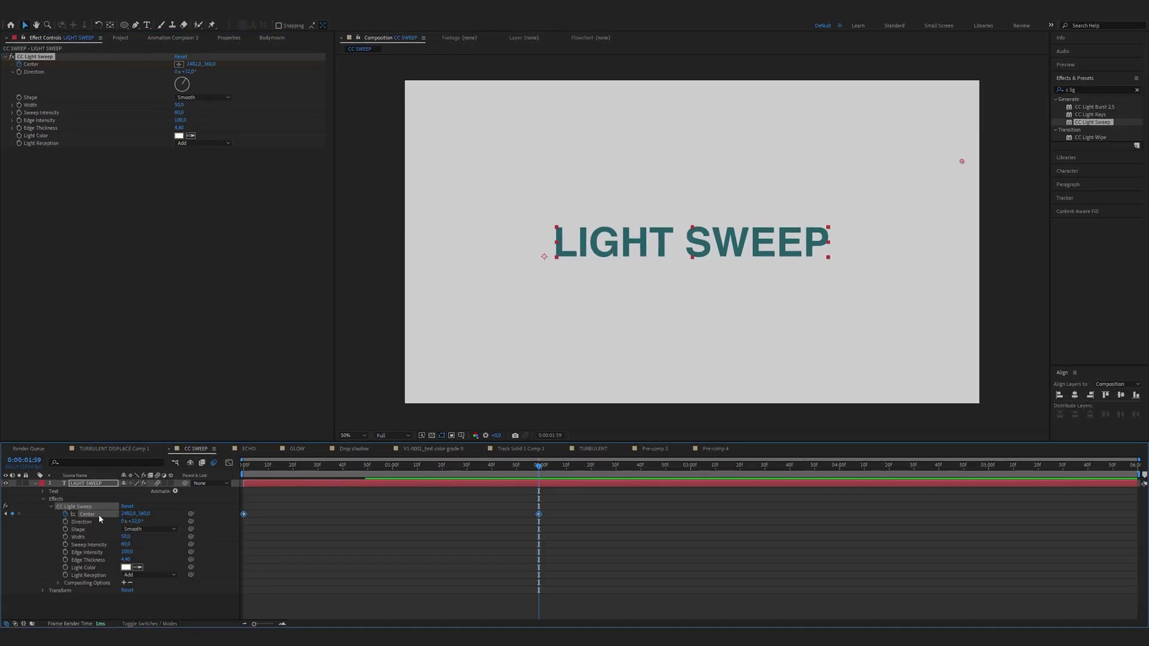
pyautogui.moveTo(253, 464); pyautogui.dragTo(227, 480)
pyautogui.click(522, 465)
pyautogui.moveTo(551, 502); pyautogui.dragTo(242, 535)
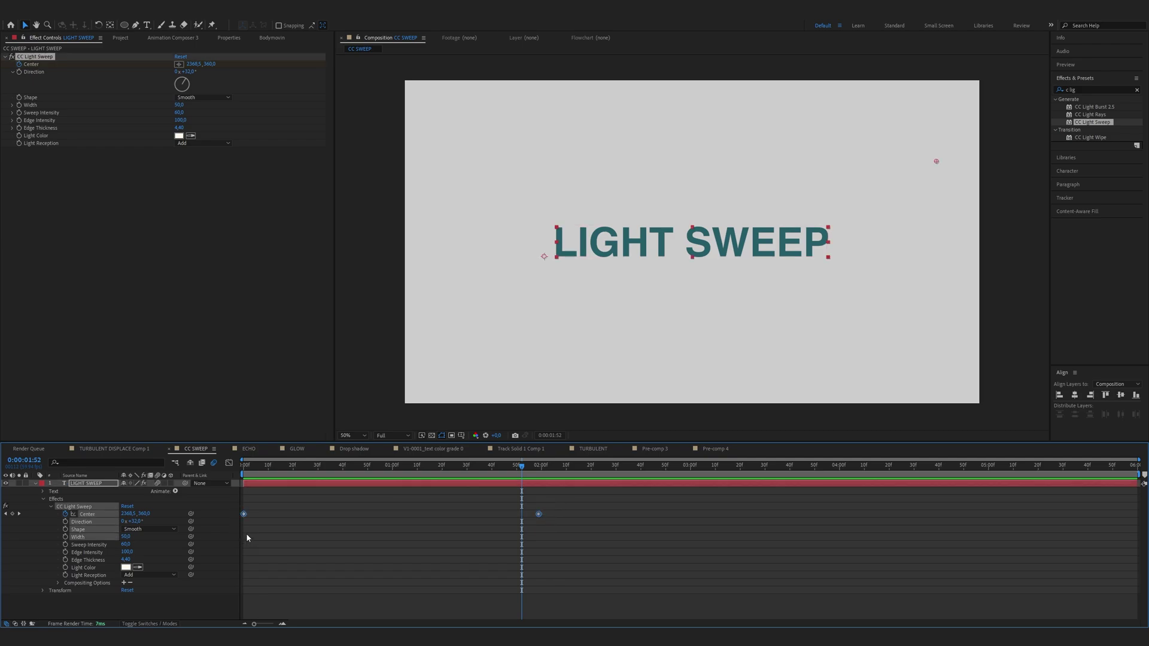
# Apply Easy Ease to both Center keyframes
pyautogui.rightClick(539, 516)
pyautogui.moveTo(611, 508)
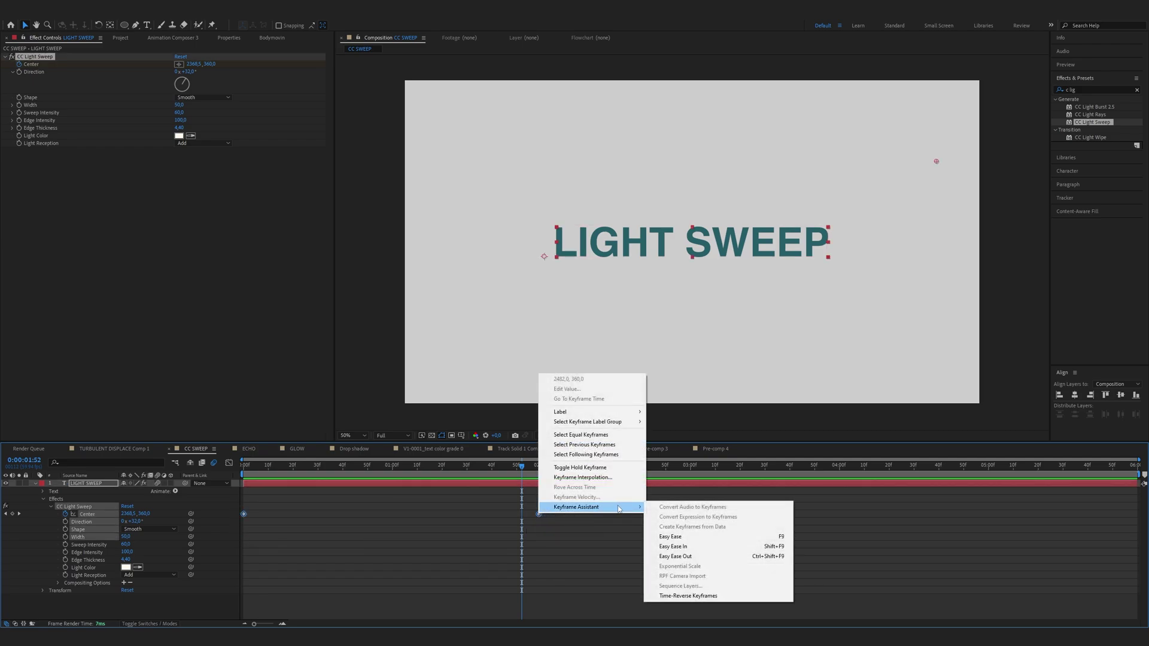
pyautogui.click(671, 537)
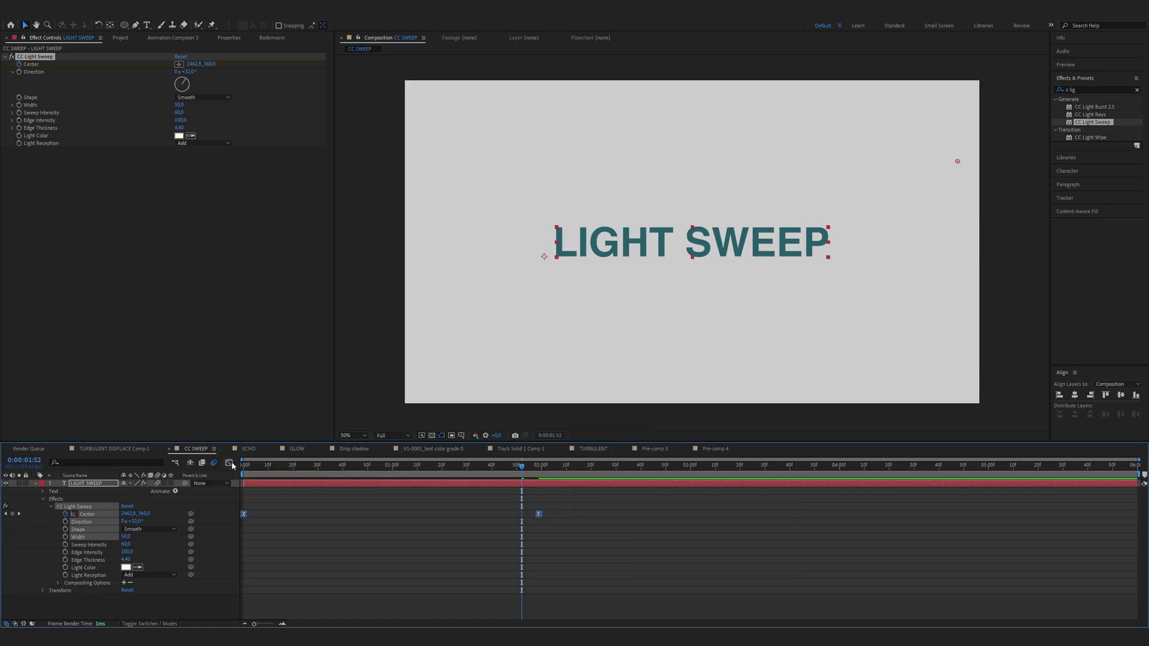
# In the speed graph, drag both keyframes' influence handles inward, then preview the sweep
pyautogui.click(229, 463)
pyautogui.rightClick(309, 509)
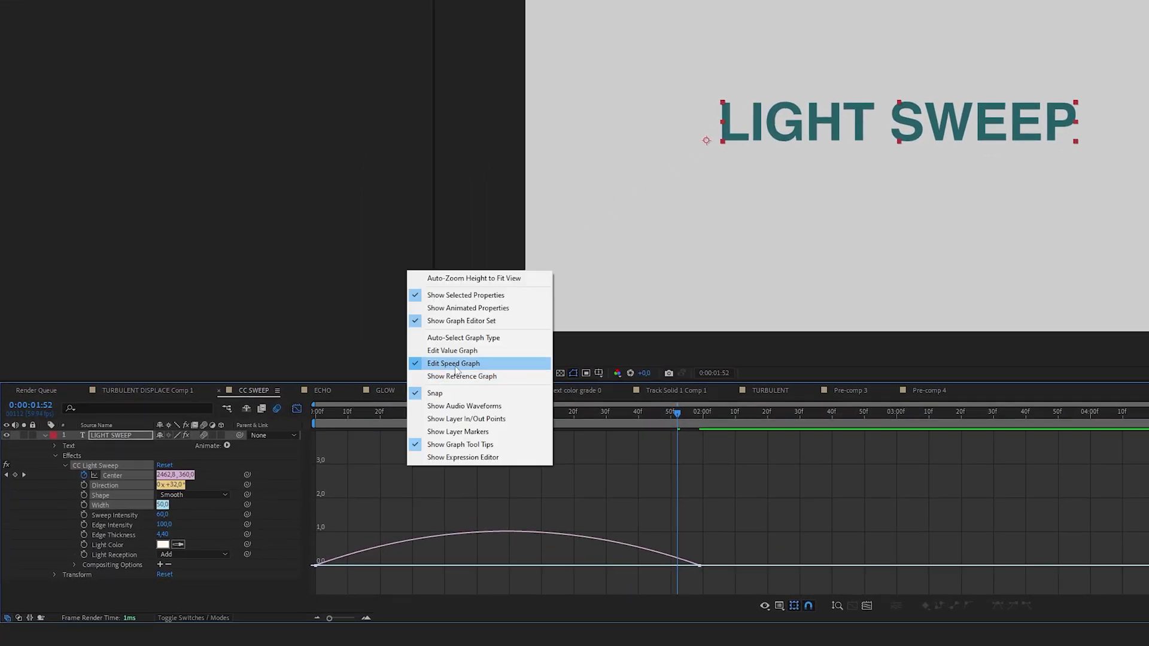
pyautogui.click(139, 479)
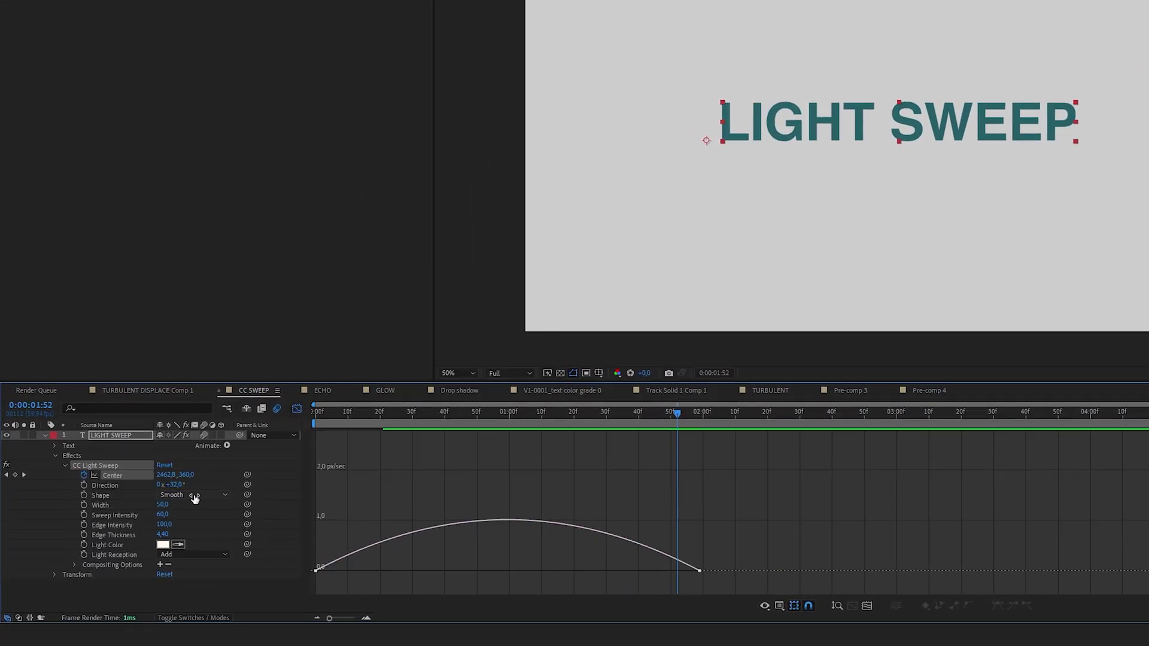
pyautogui.press('Home')
pyautogui.click(377, 565)
pyautogui.moveTo(380, 573); pyautogui.dragTo(481, 571)
pyautogui.moveTo(635, 571); pyautogui.dragTo(514, 582)
pyautogui.press('space')
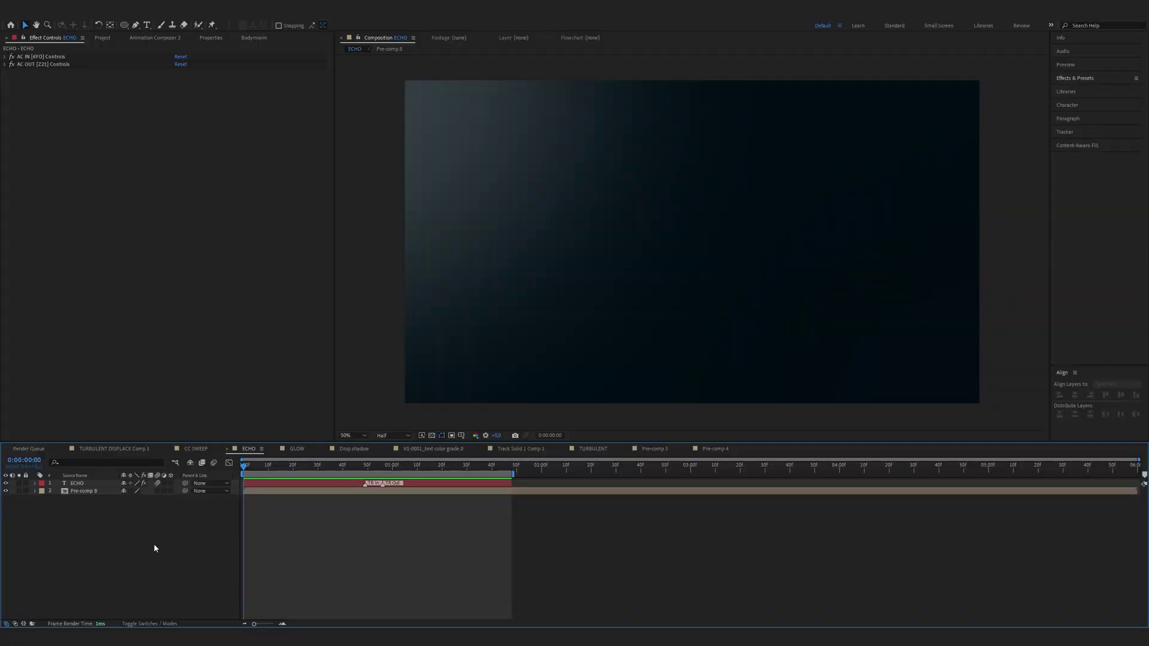
# Preview the ECHO composition and apply the Echo effect to the ECHO text
pyautogui.press('space')
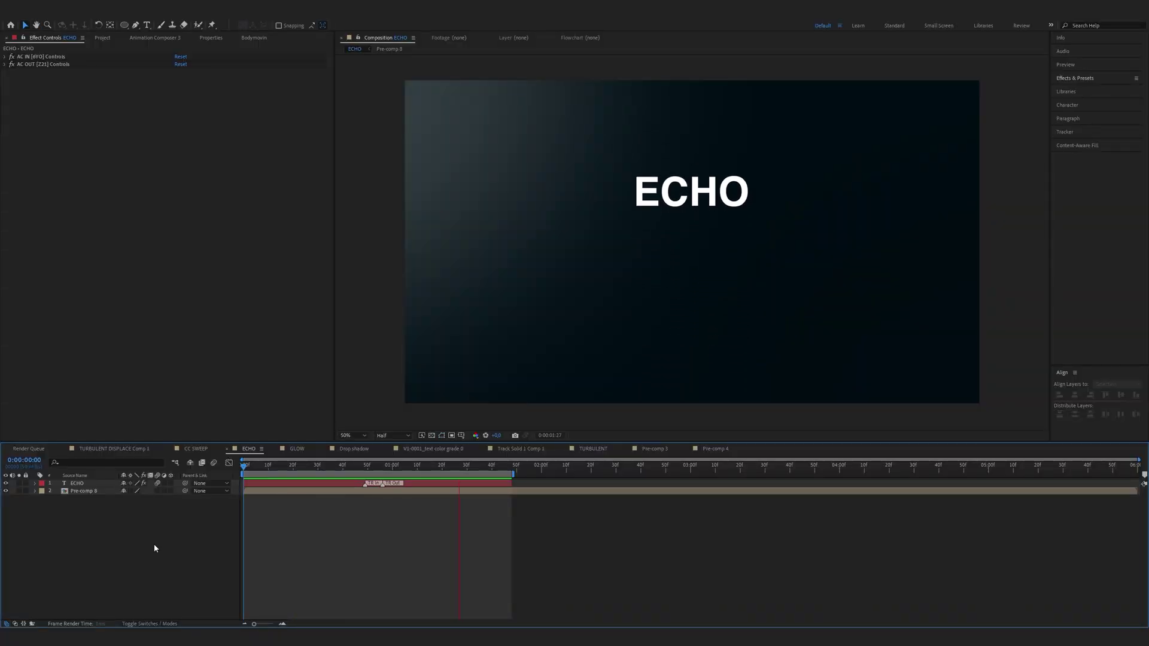
pyautogui.click(1085, 78)
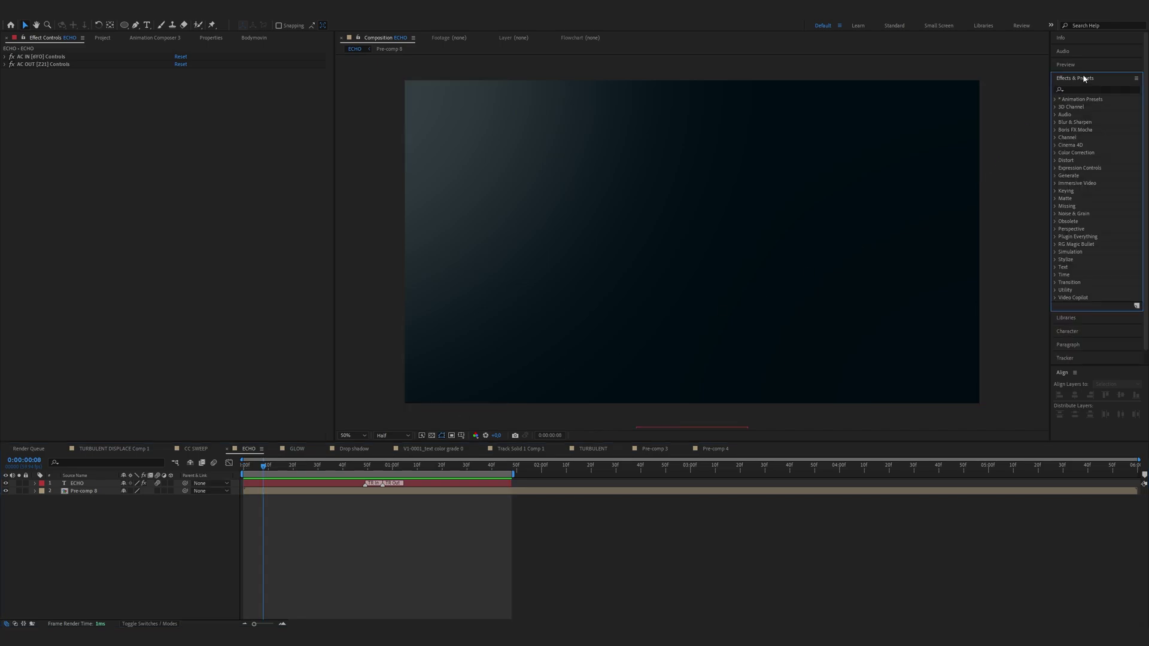
pyautogui.click(1080, 90)
pyautogui.write('echo')
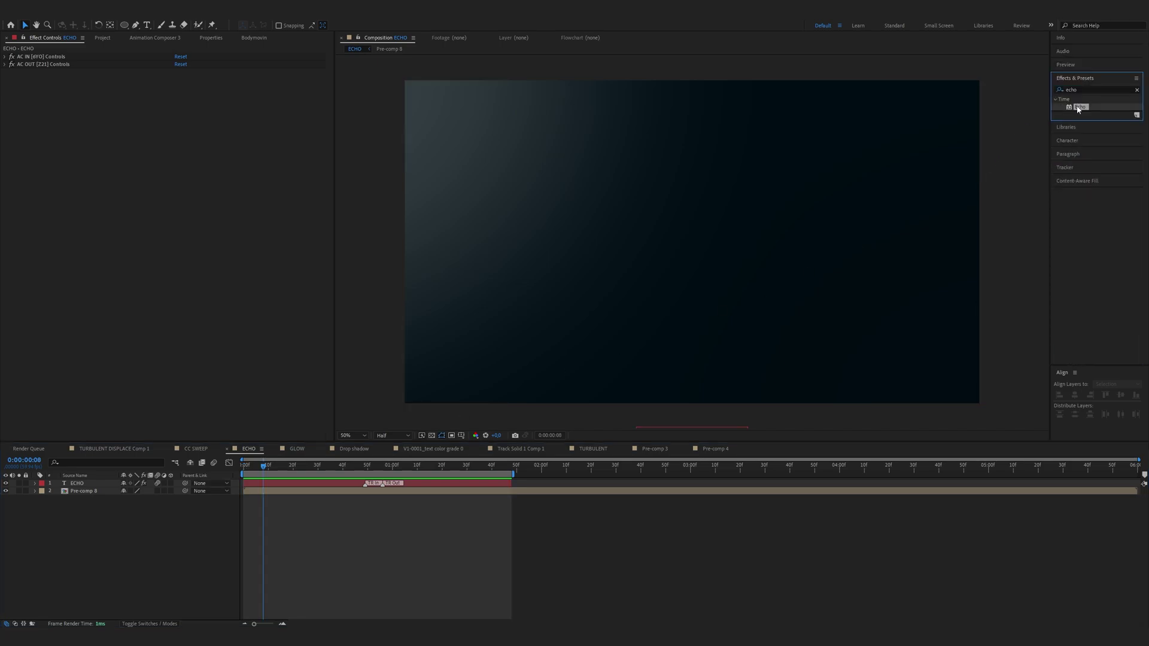
pyautogui.moveTo(1079, 107); pyautogui.dragTo(295, 487)
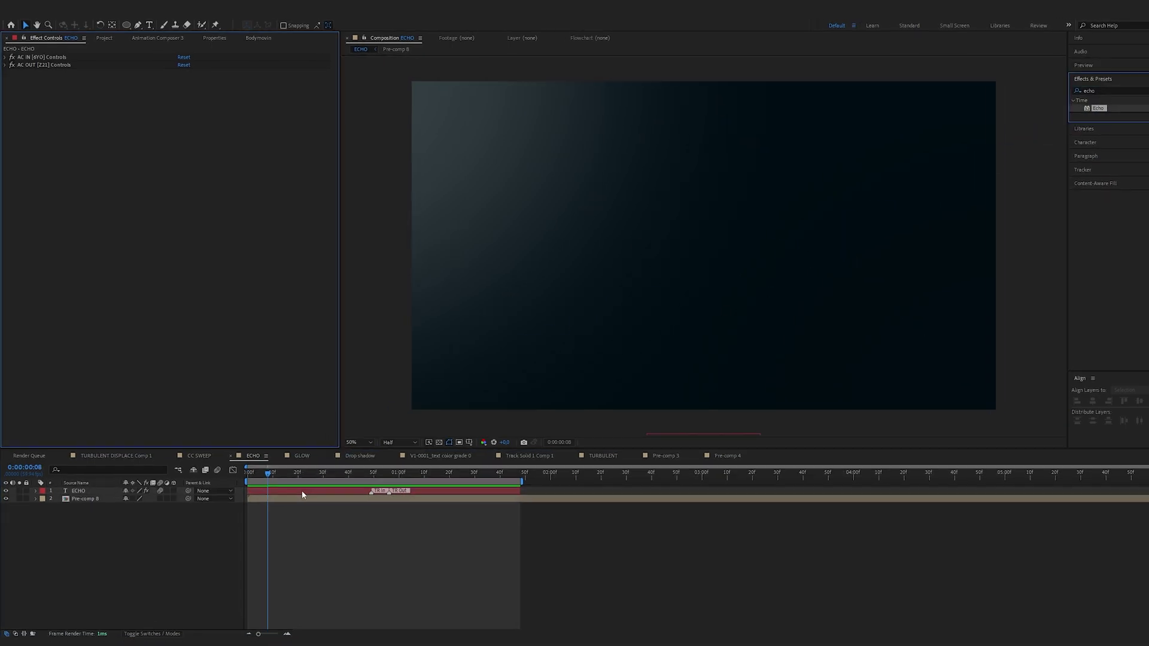
# Set Echo Time 0,004, 50 echoes, Starting Intensity 0,6 and Decay 0,8, then preview
pyautogui.click(190, 79)
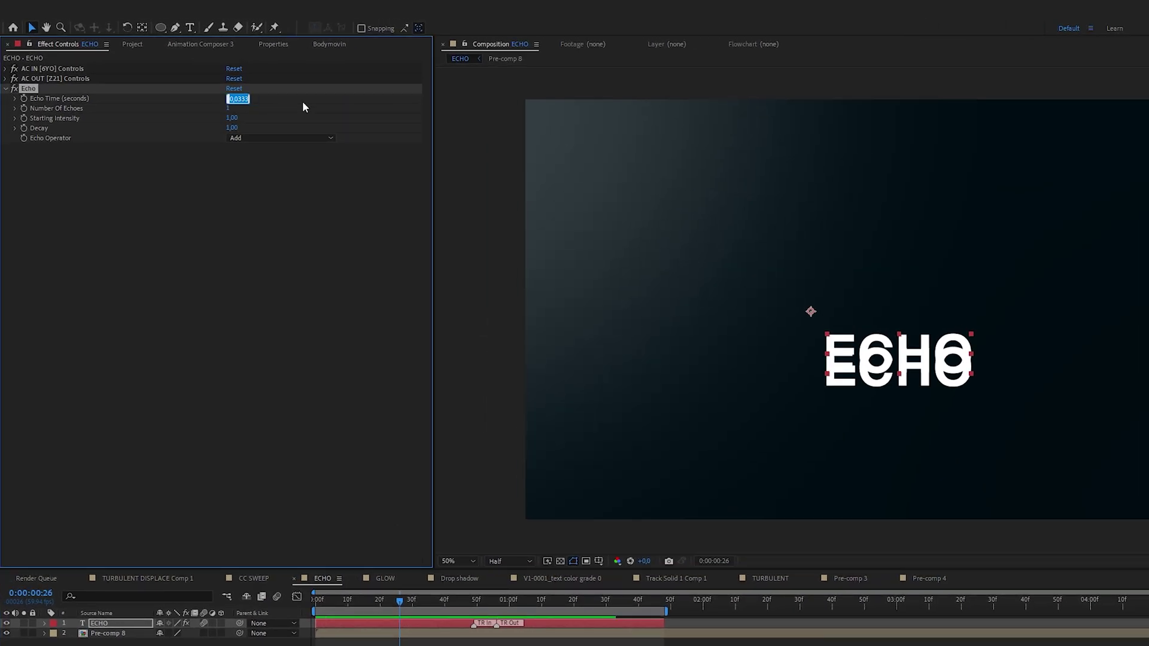
pyautogui.write('0,004')
pyautogui.press('Return')
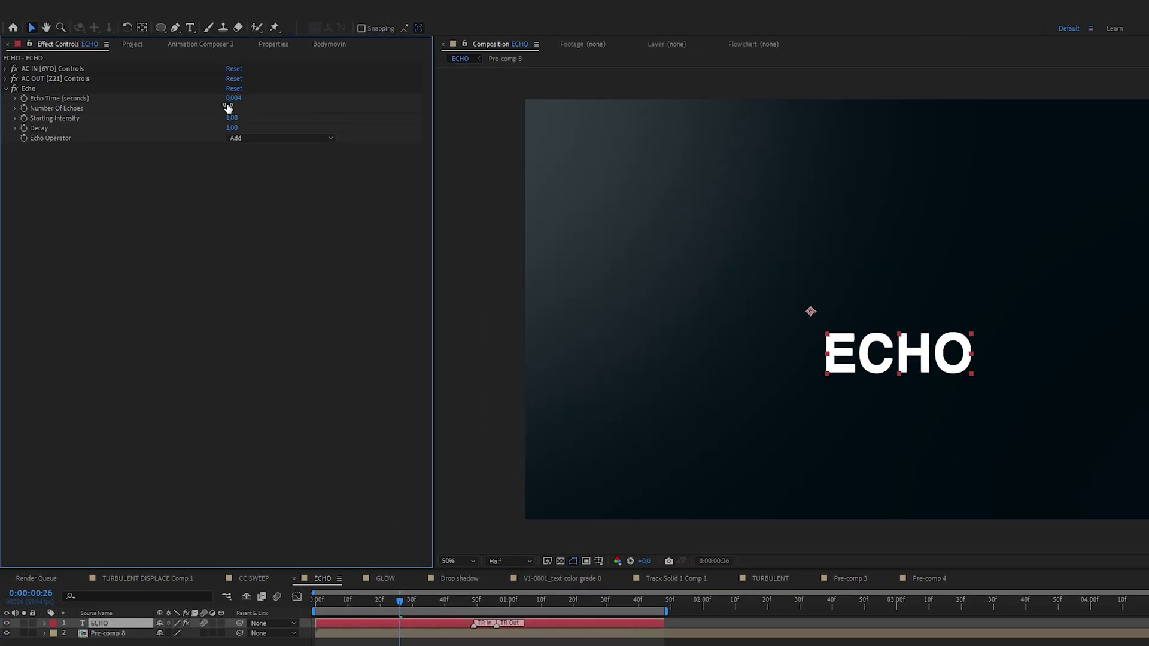
pyautogui.write('50')
pyautogui.press('Tab')
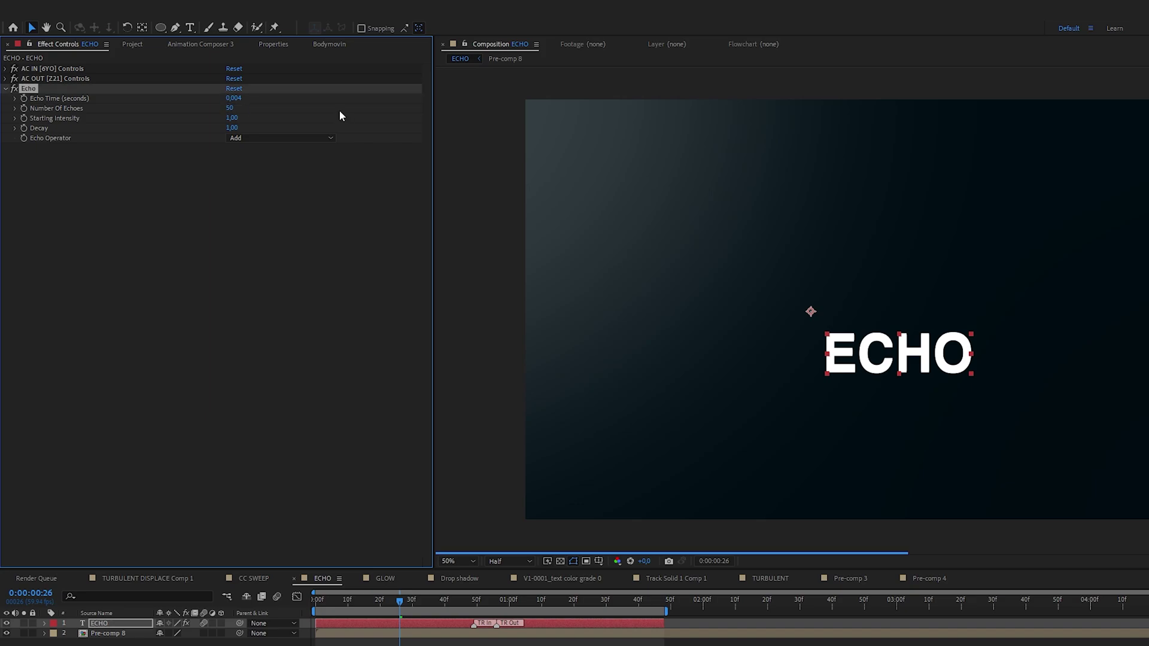
pyautogui.write('0.6')
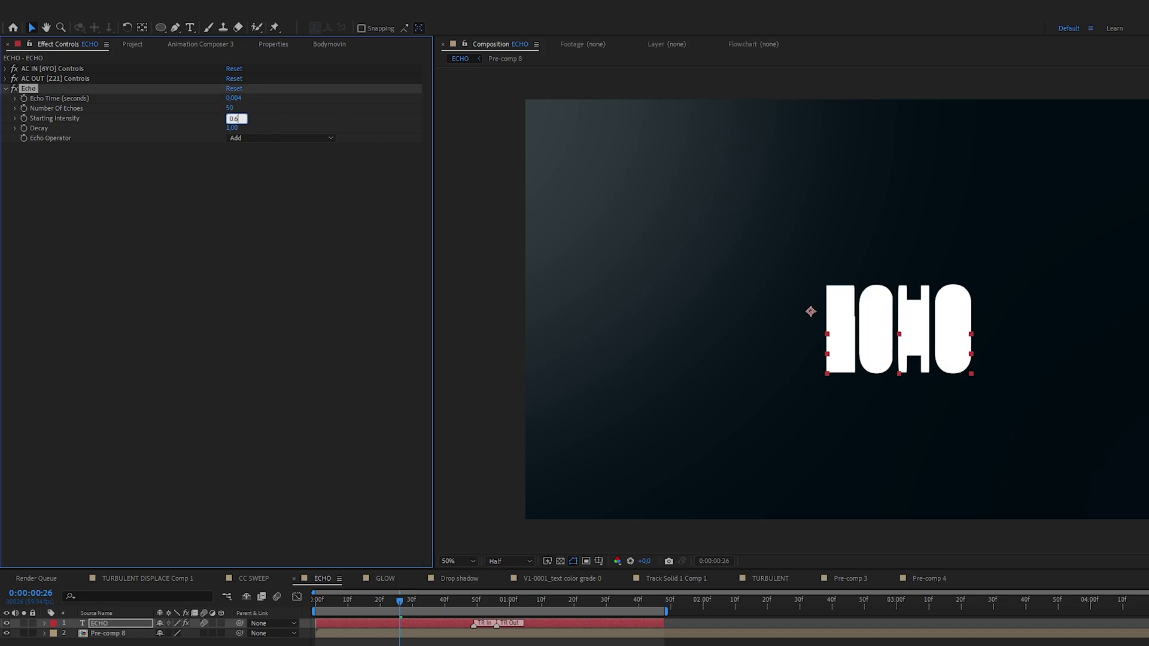
pyautogui.press('Return')
pyautogui.click(232, 128)
pyautogui.write('0')
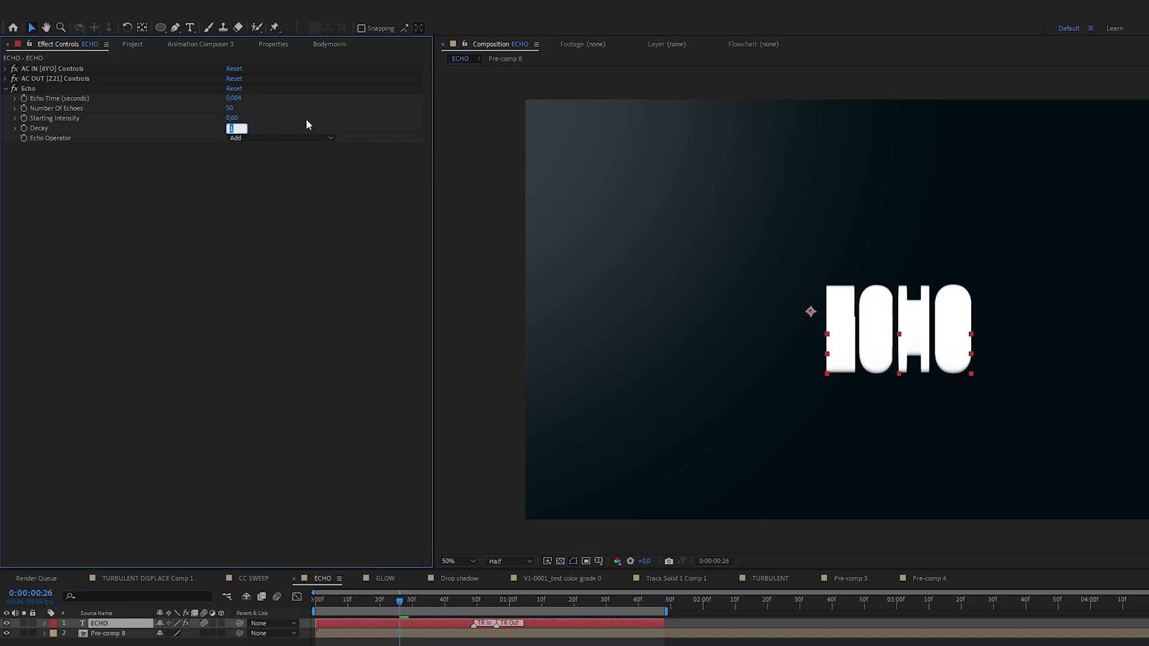
pyautogui.write('.8')
pyautogui.press('Return')
pyautogui.press('space')
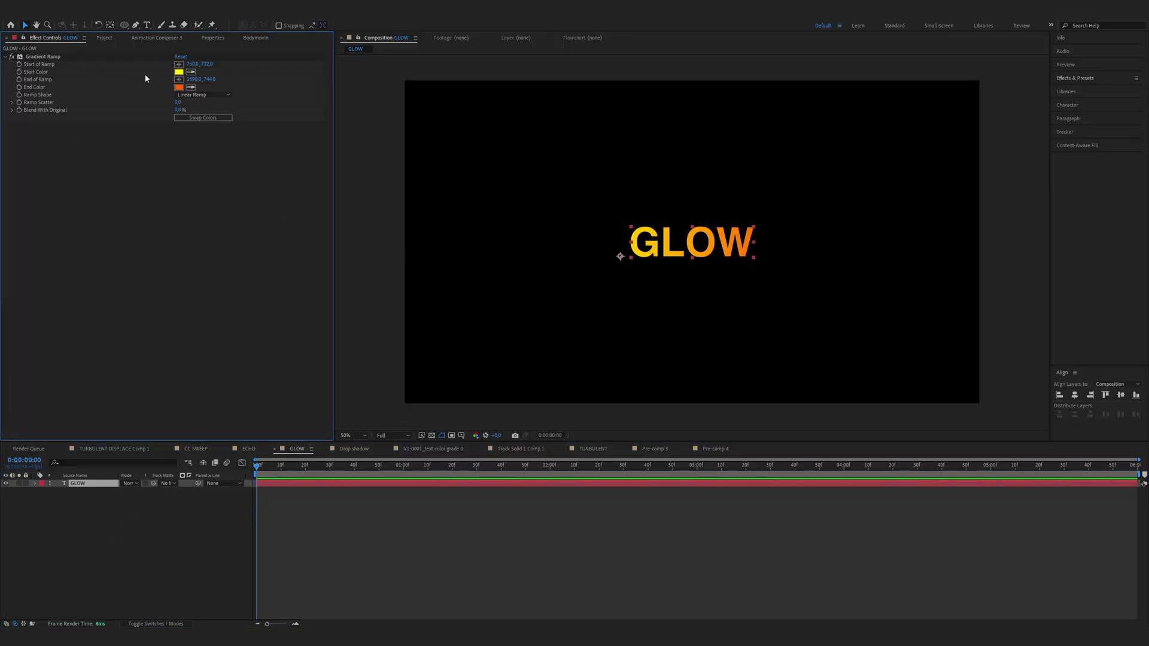
# Add Glow to the GLOW text, placed above the Gradient Ramp effect
pyautogui.click(166, 520)
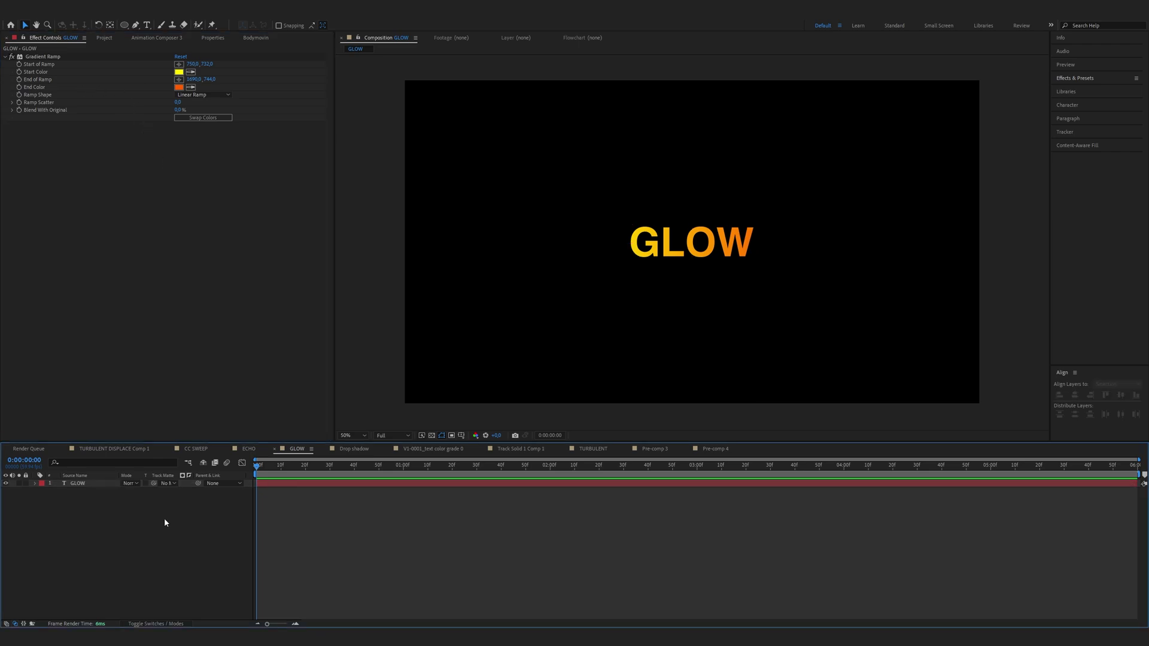
pyautogui.click(1079, 79)
pyautogui.click(1078, 90)
pyautogui.write('glow')
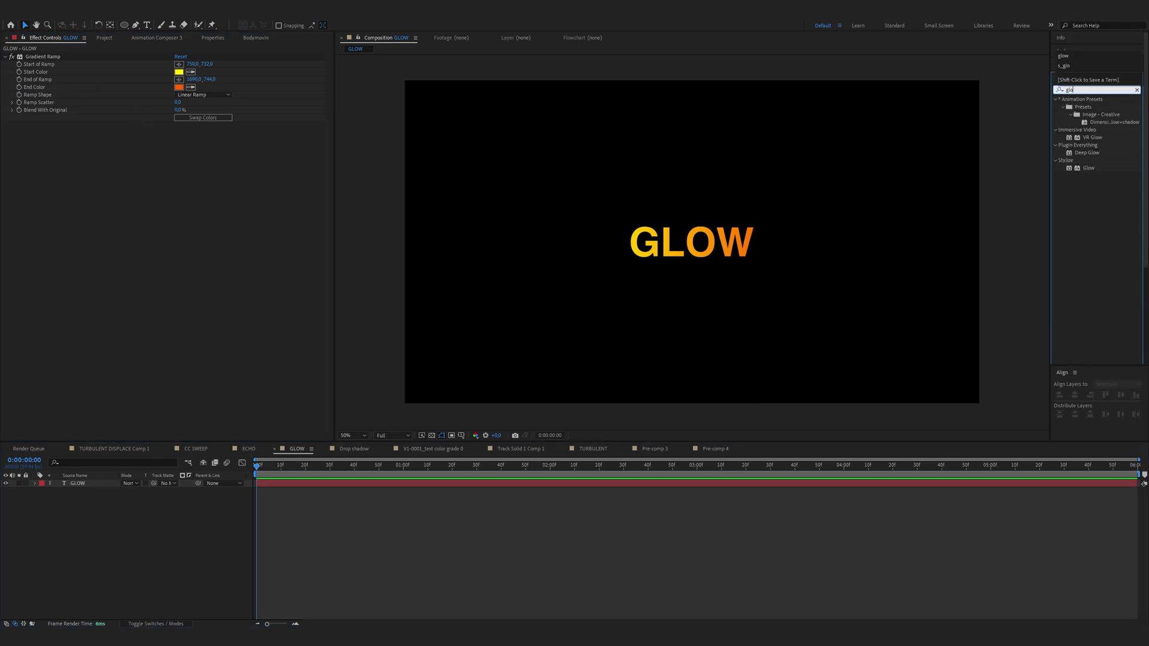
pyautogui.click(1085, 168)
pyautogui.moveTo(1084, 168); pyautogui.dragTo(692, 242)
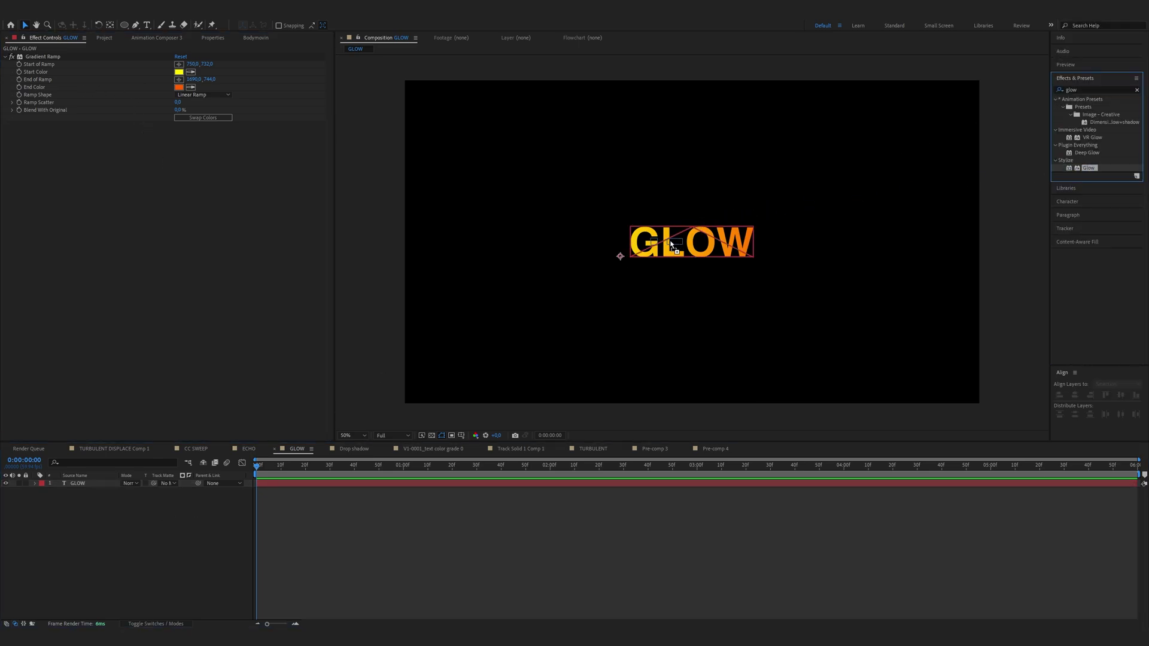
pyautogui.moveTo(45, 131); pyautogui.dragTo(47, 70)
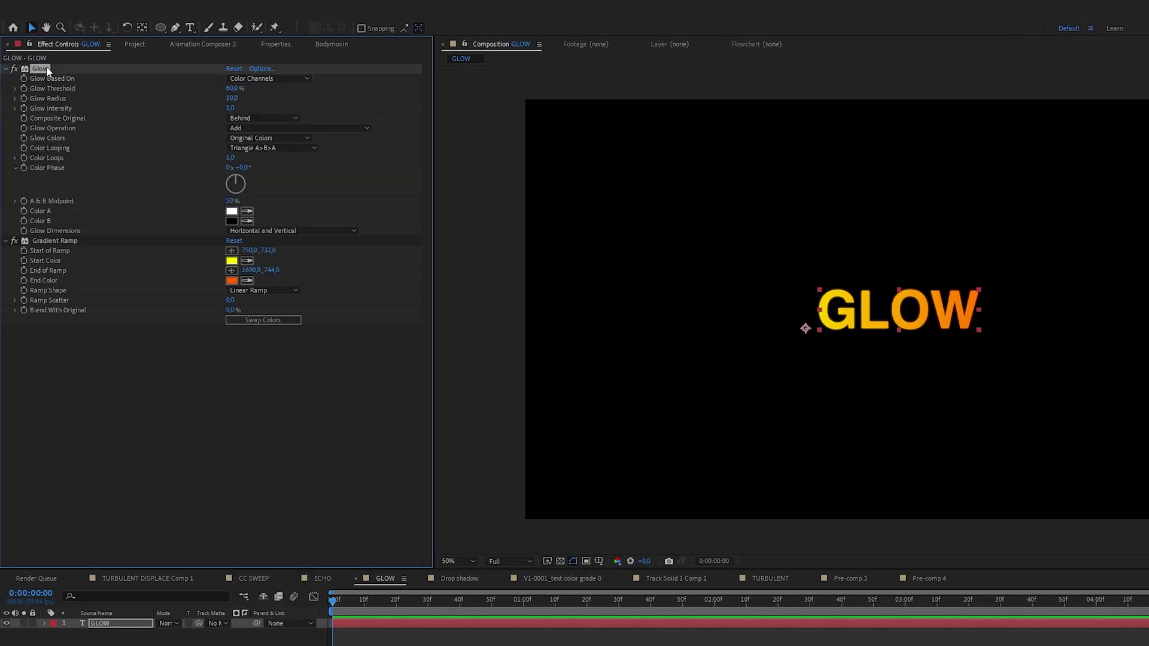
# Set the Glow Radius to 60
pyautogui.click(238, 96)
pyautogui.write('60')
pyautogui.press('Return')
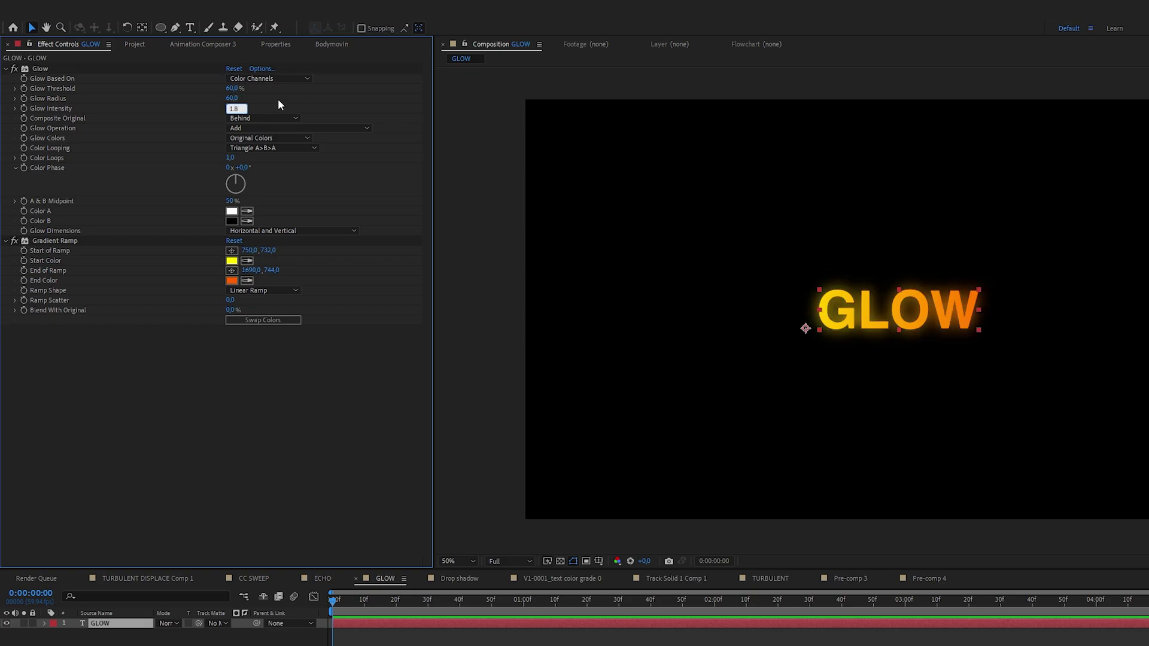
# Add a second Glow above Gradient Ramp with radius 240 and intensity 0,5
pyautogui.moveTo(27, 20); pyautogui.dragTo(75, 238)
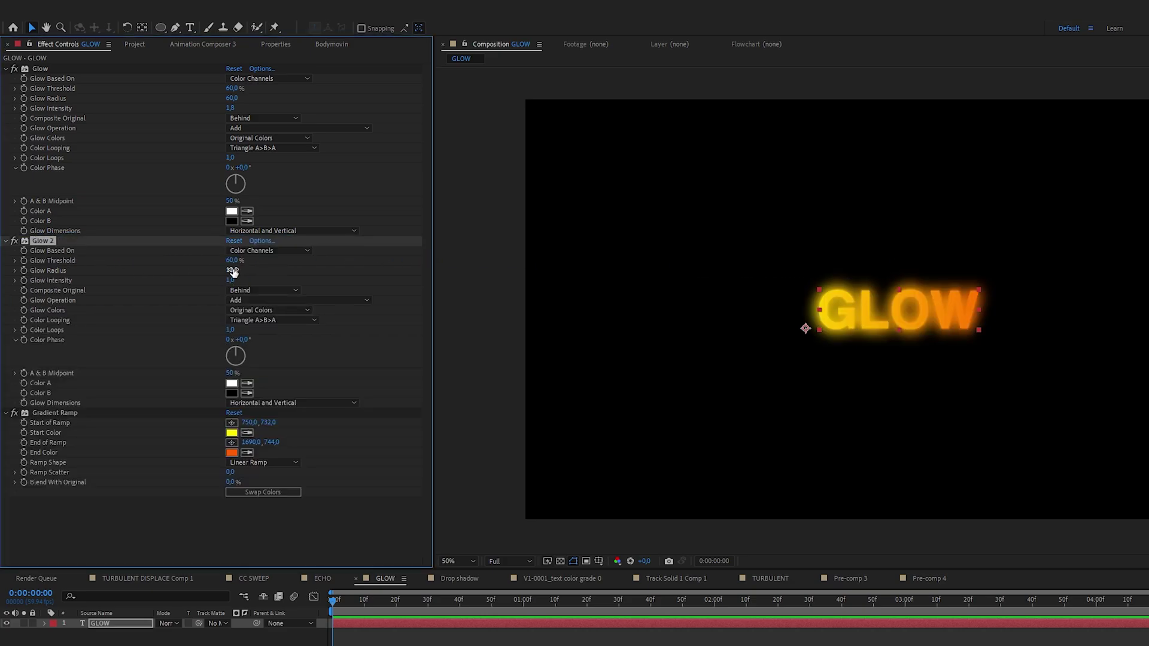
pyautogui.write('240')
pyautogui.press('Return')
pyautogui.click(232, 282)
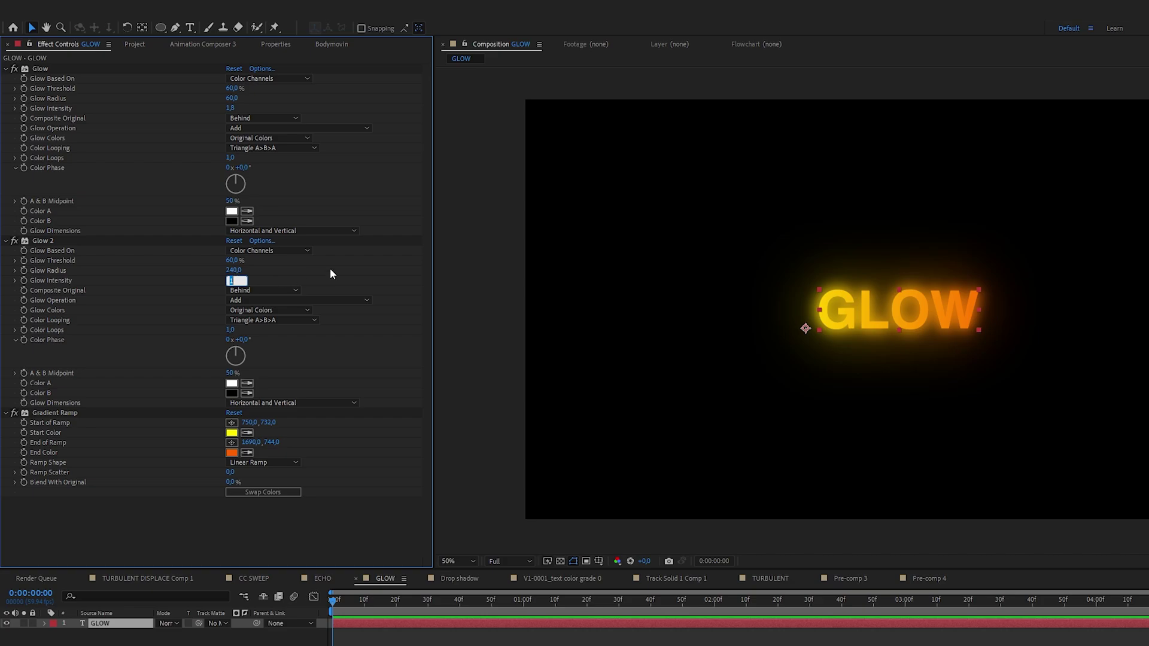
pyautogui.write('0,5')
pyautogui.press('Return')
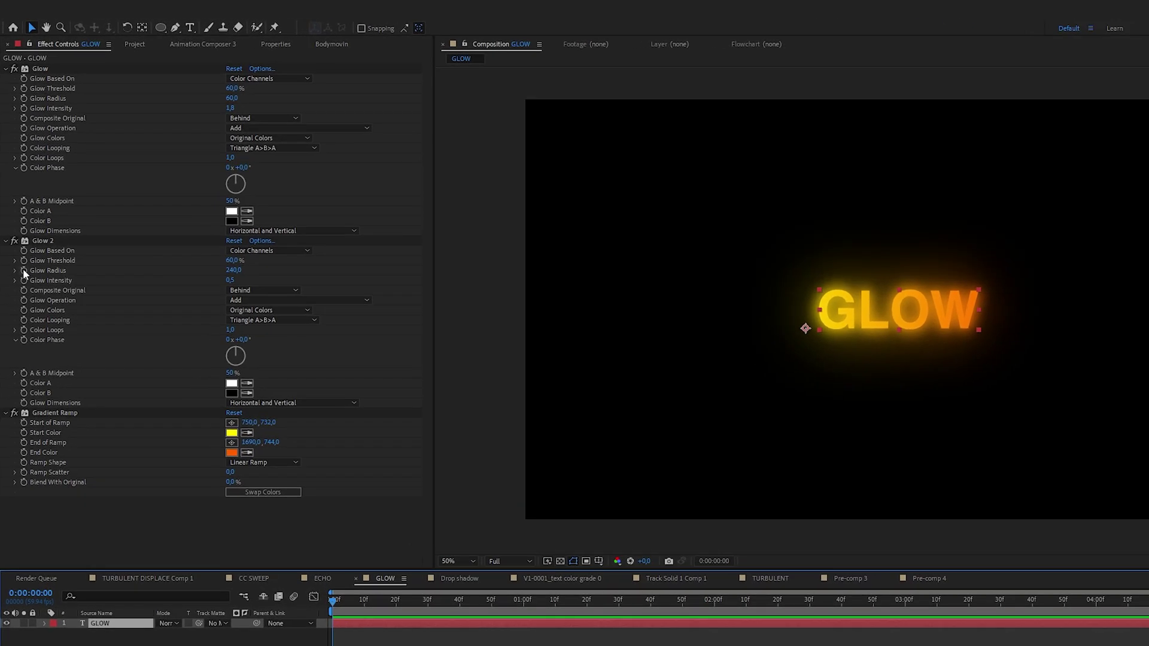
# Reduce Glow 2's radius to 120
pyautogui.click(233, 270)
pyautogui.write('120')
pyautogui.press('Return')
pyautogui.click(332, 605)
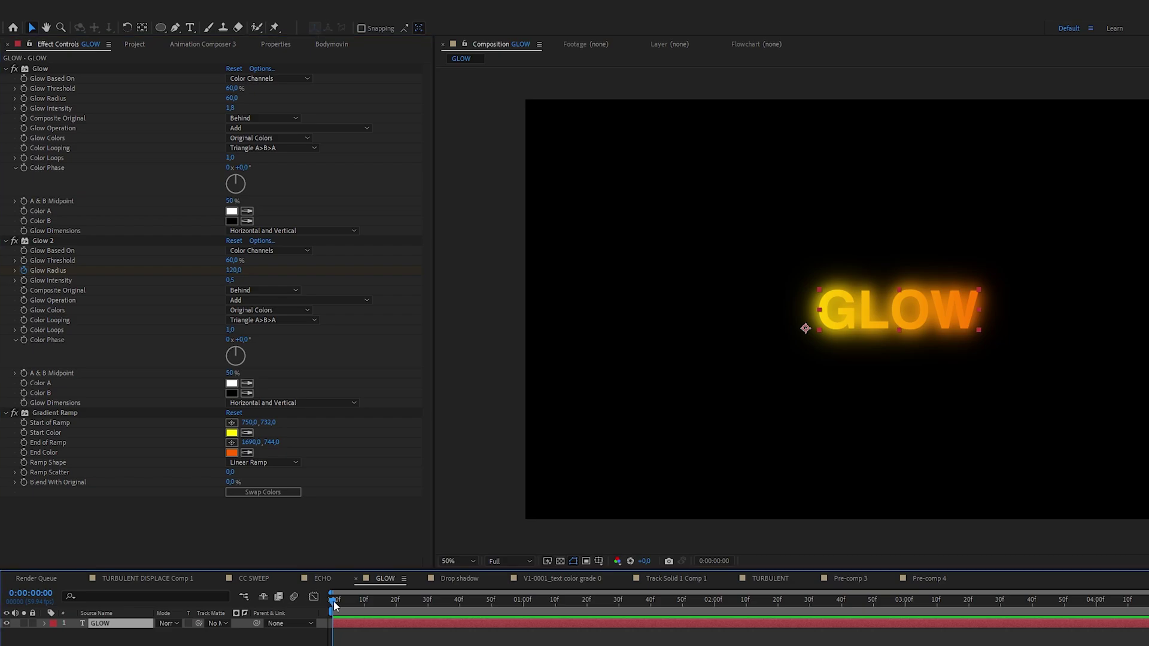
pyautogui.click(265, 276)
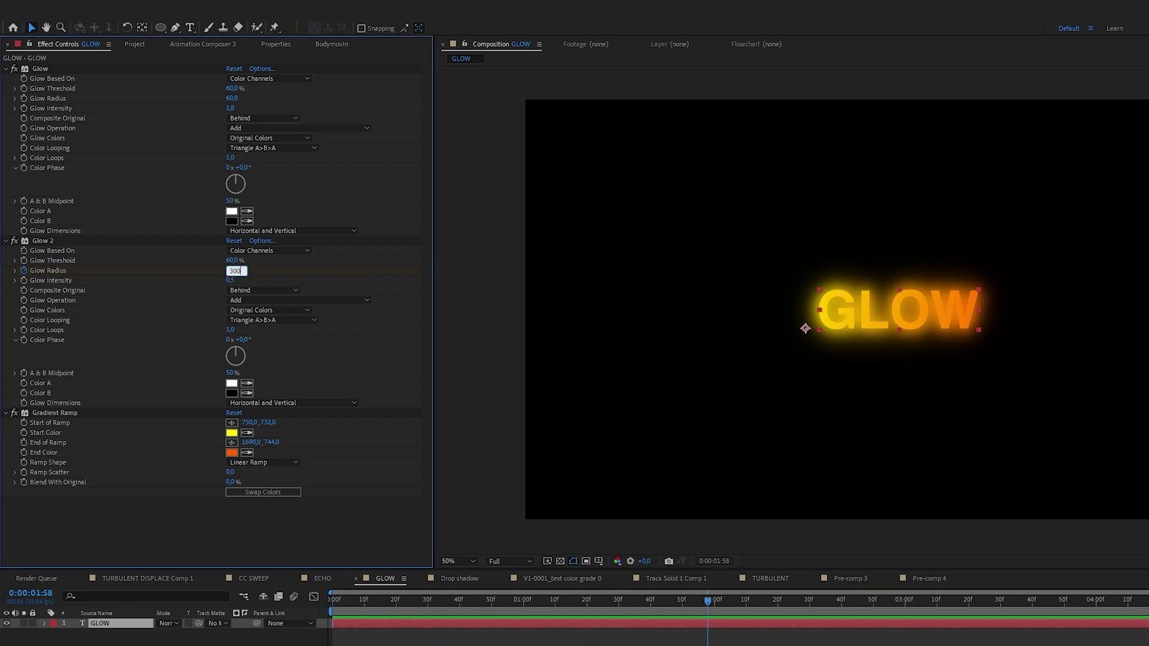
pyautogui.press('Return')
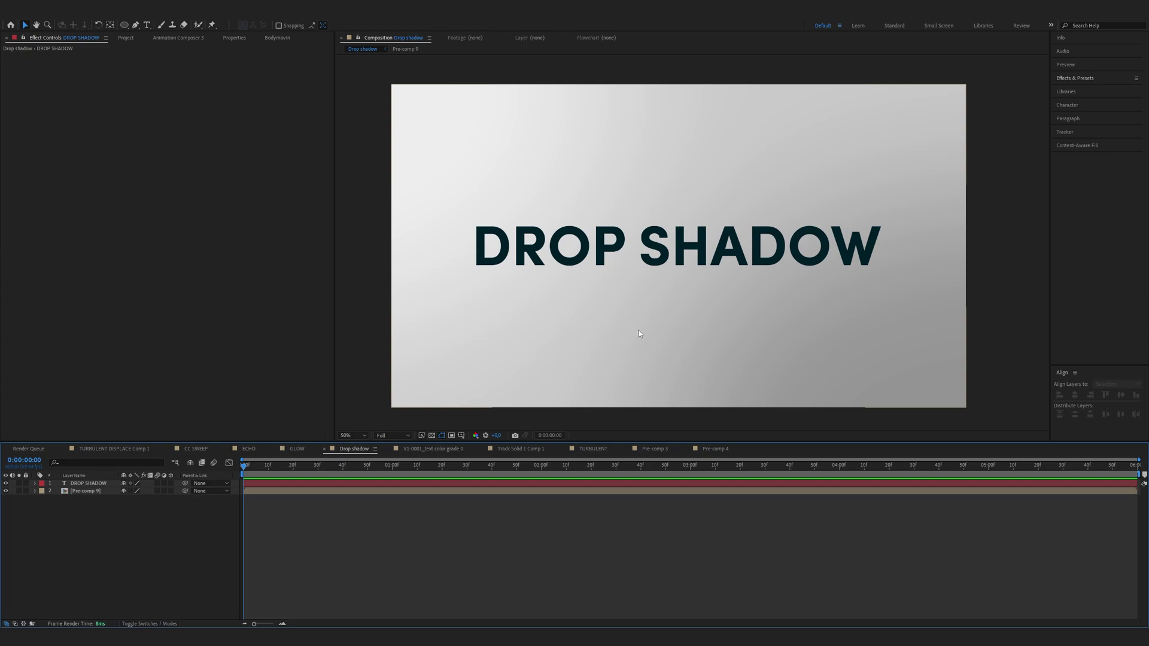
# Apply Drop Shadow to the DROP SHADOW text with Distance 15 and Softness 50
pyautogui.click(1089, 82)
pyautogui.click(1086, 90)
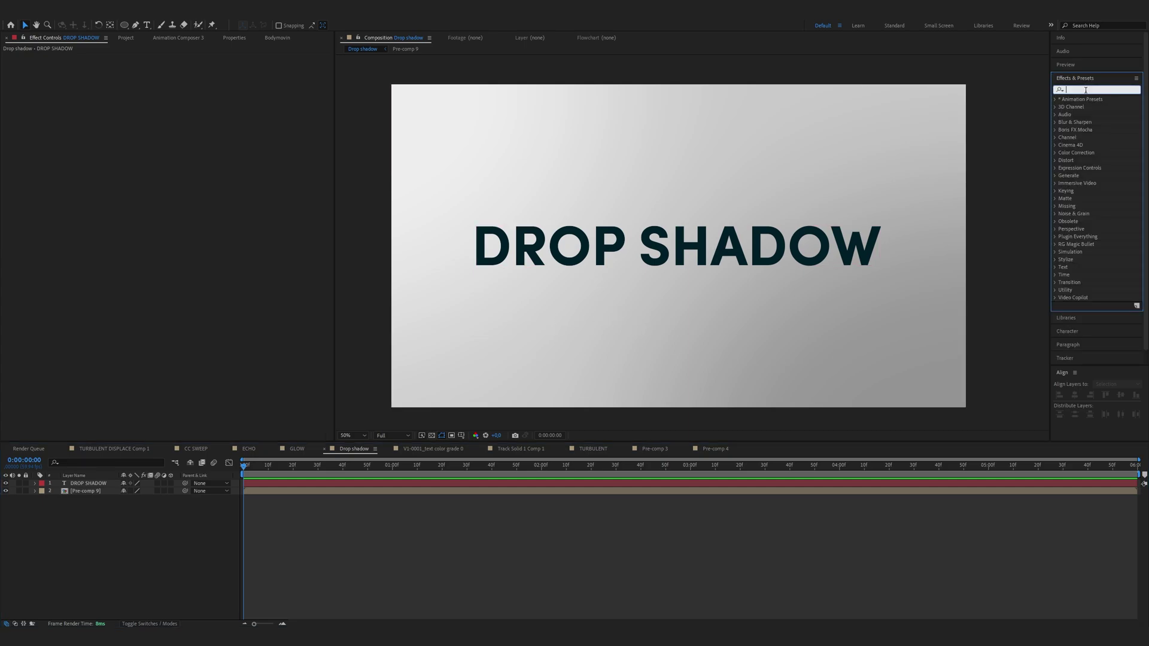
pyautogui.write('drop')
pyautogui.moveTo(1098, 221); pyautogui.dragTo(801, 242)
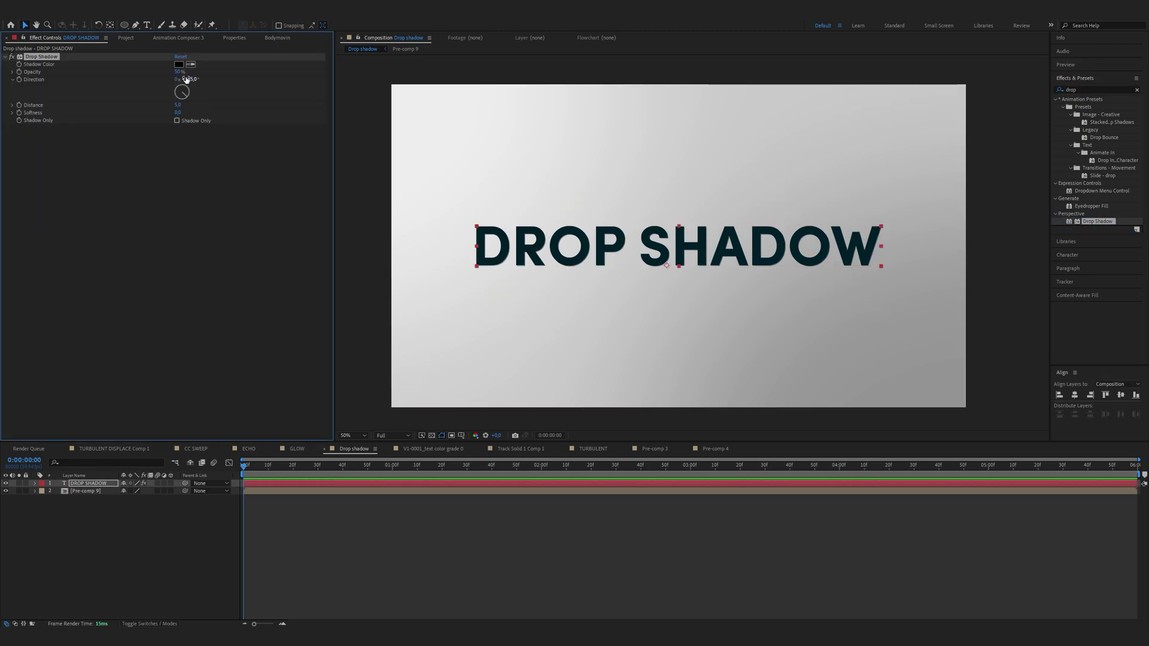
pyautogui.click(183, 104)
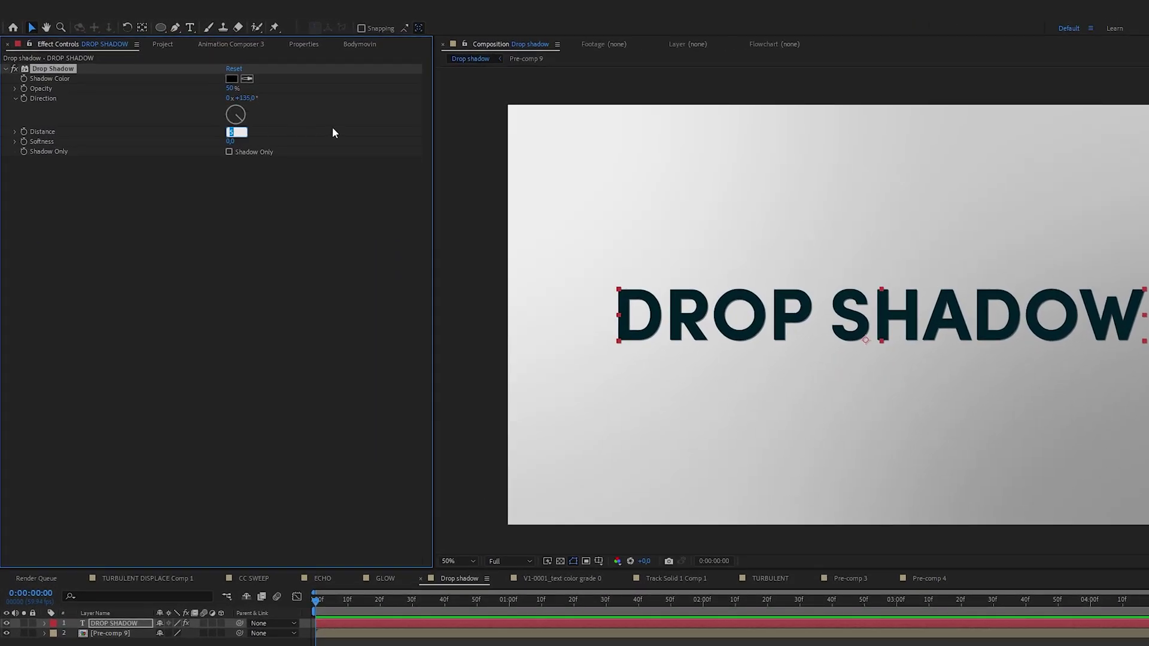
pyautogui.write('15')
pyautogui.press('Return')
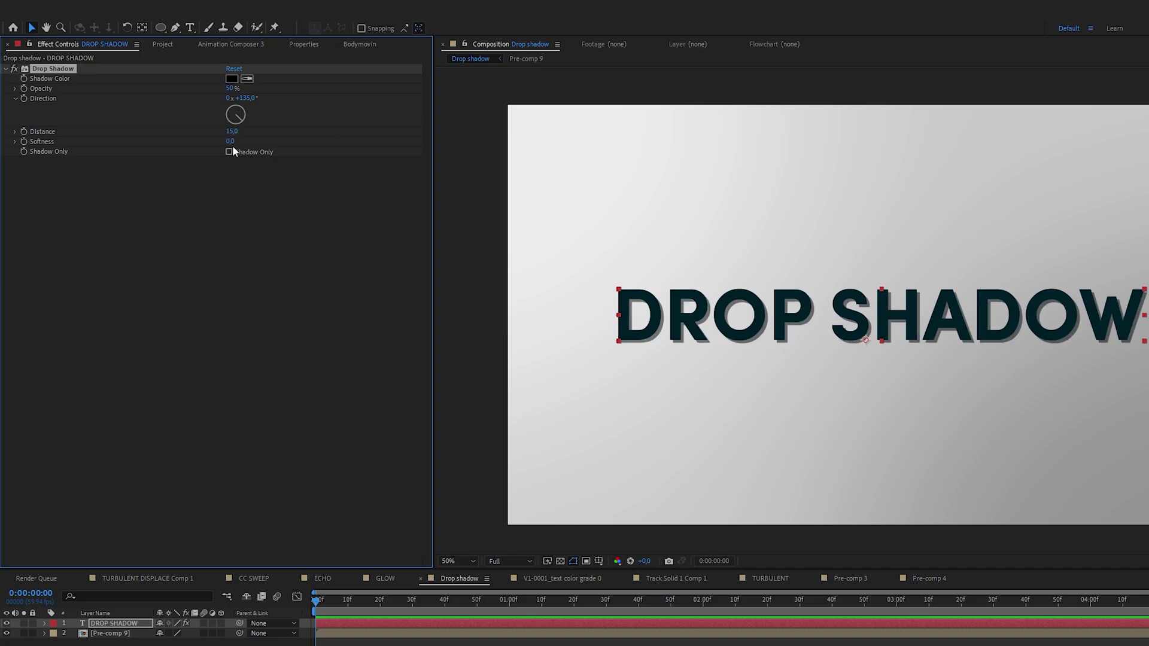
pyautogui.click(232, 143)
pyautogui.write('50')
pyautogui.press('Return')
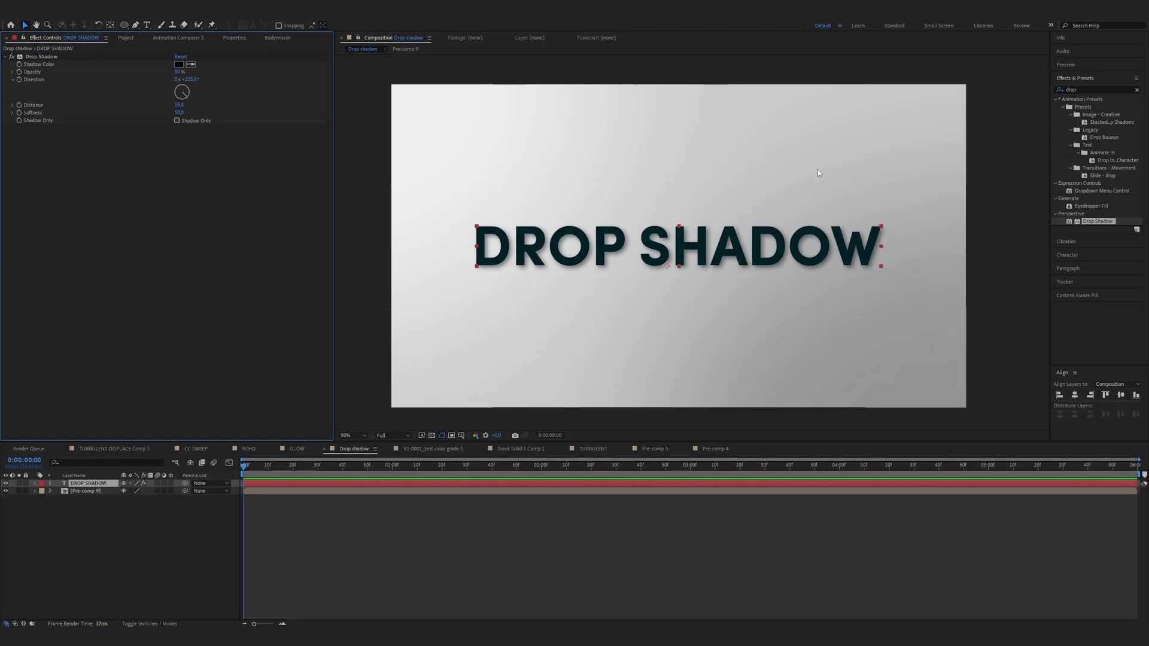
# Add a second Drop Shadow with 20% opacity, Distance 50 and Softness 50
pyautogui.moveTo(1103, 218); pyautogui.dragTo(680, 235)
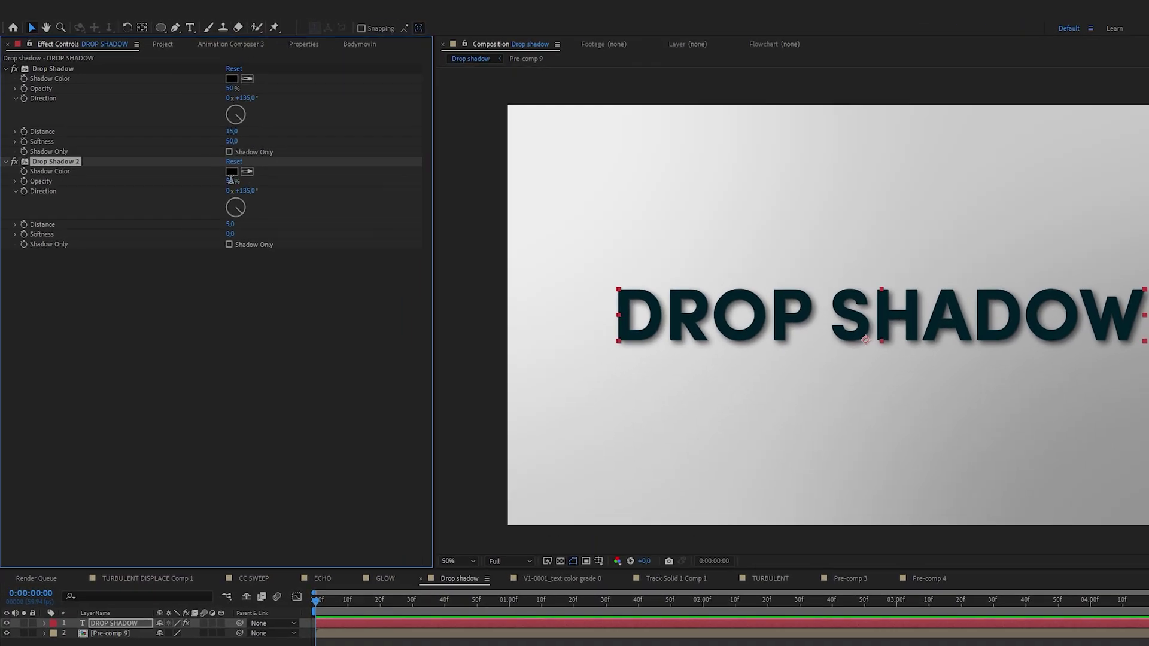
pyautogui.click(180, 143)
pyautogui.write('20')
pyautogui.click(232, 225)
pyautogui.write('50')
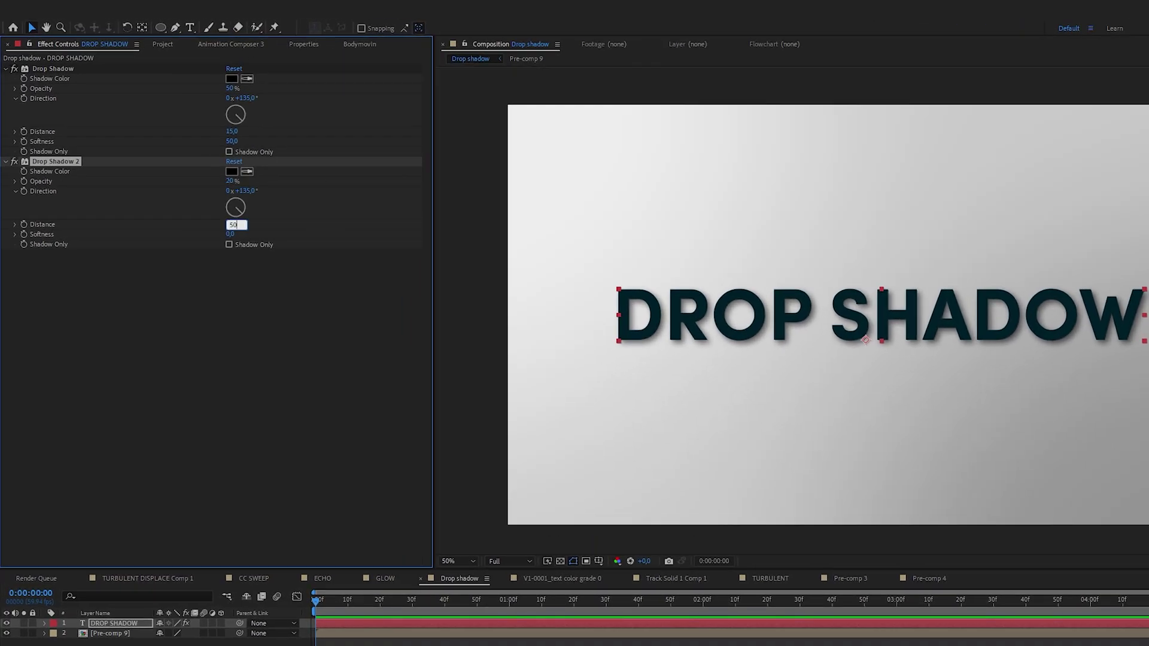
pyautogui.press('Tab')
pyautogui.write('50')
pyautogui.press('Return')
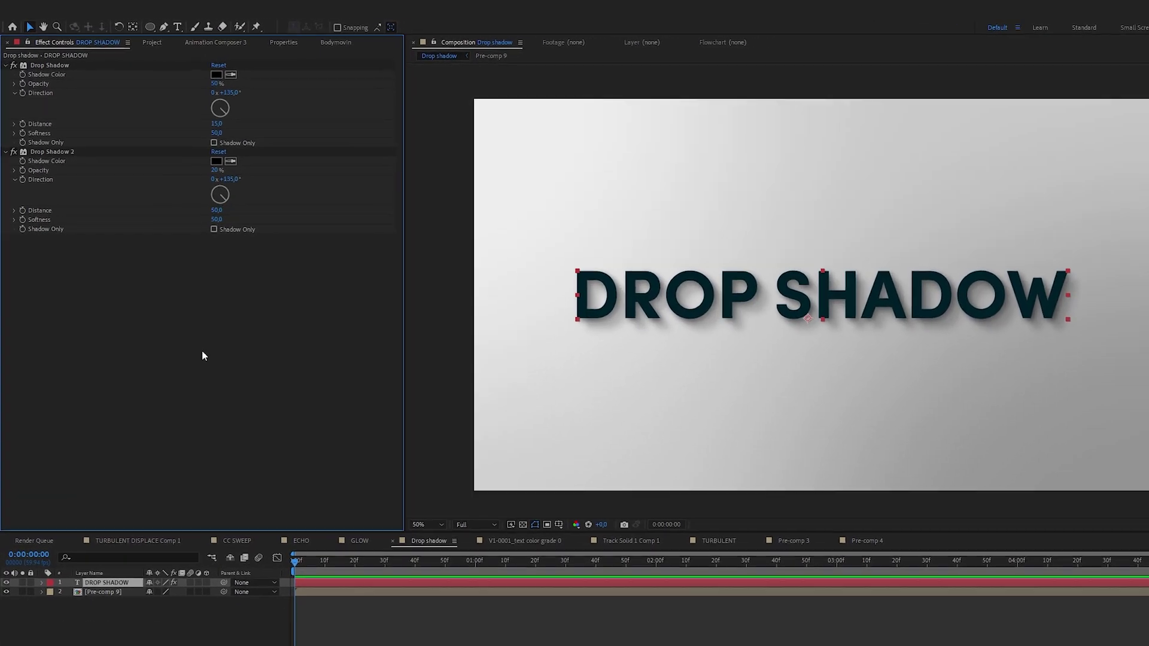